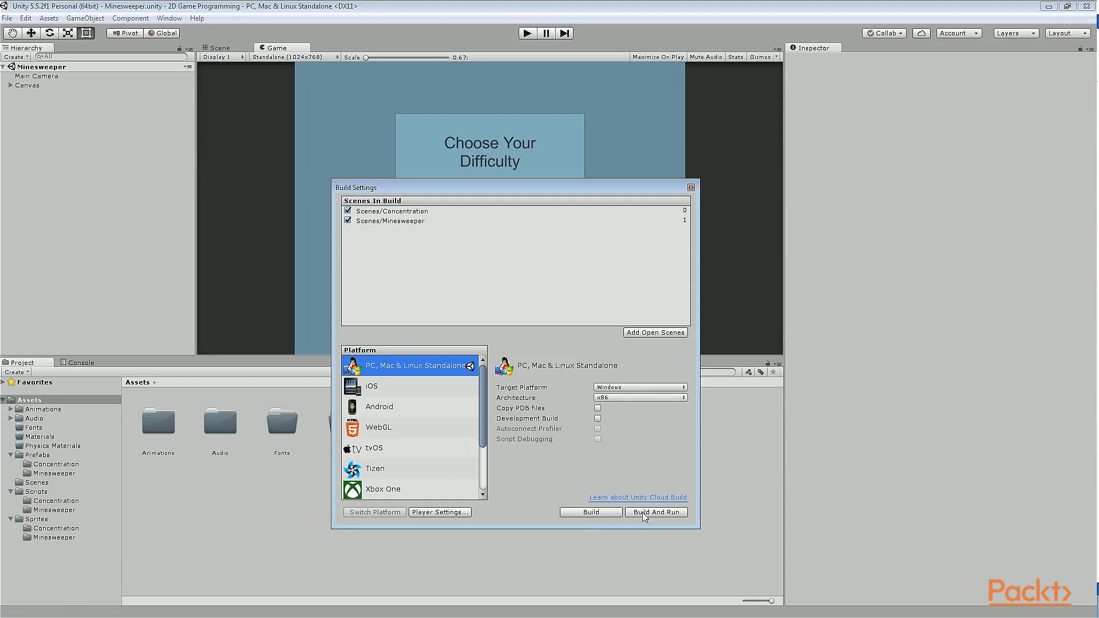
# Step: Reopen the Build Settings and add the DeleteSave scene from the Scenes folder to the scenes in the build
pyautogui.click(692, 188)
pyautogui.click(7, 18)
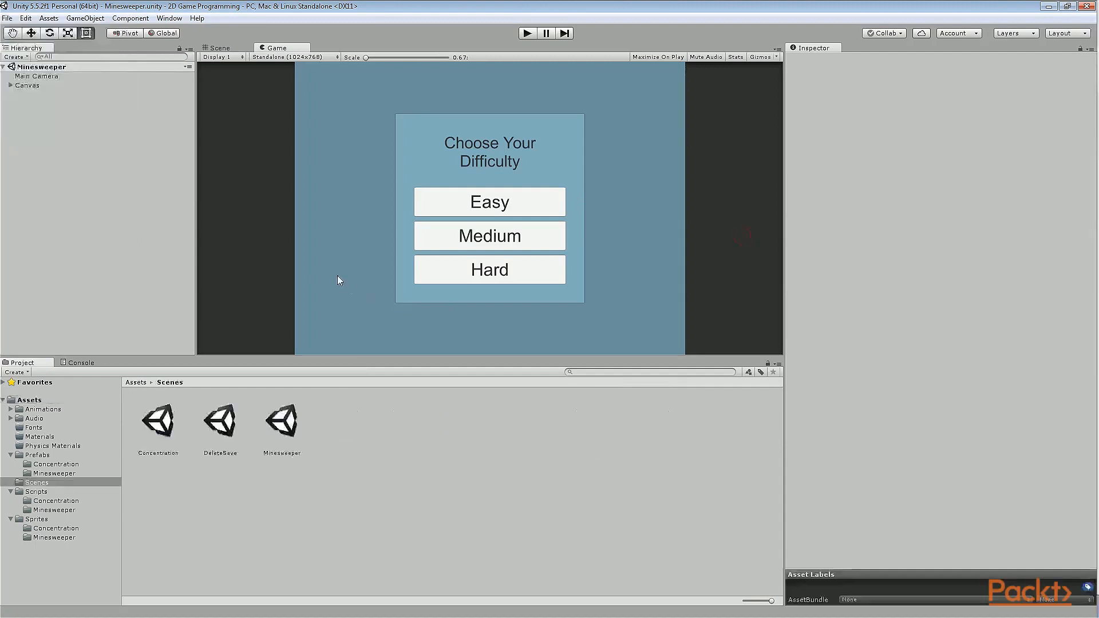
pyautogui.click(7, 18)
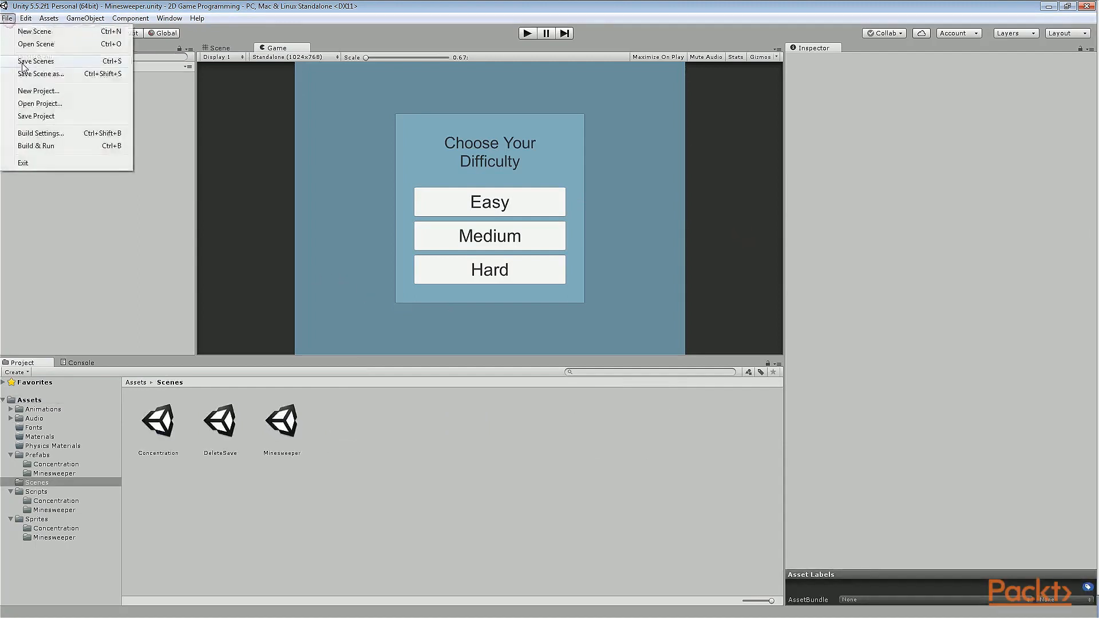
pyautogui.click(47, 128)
pyautogui.moveTo(235, 435); pyautogui.dragTo(441, 369)
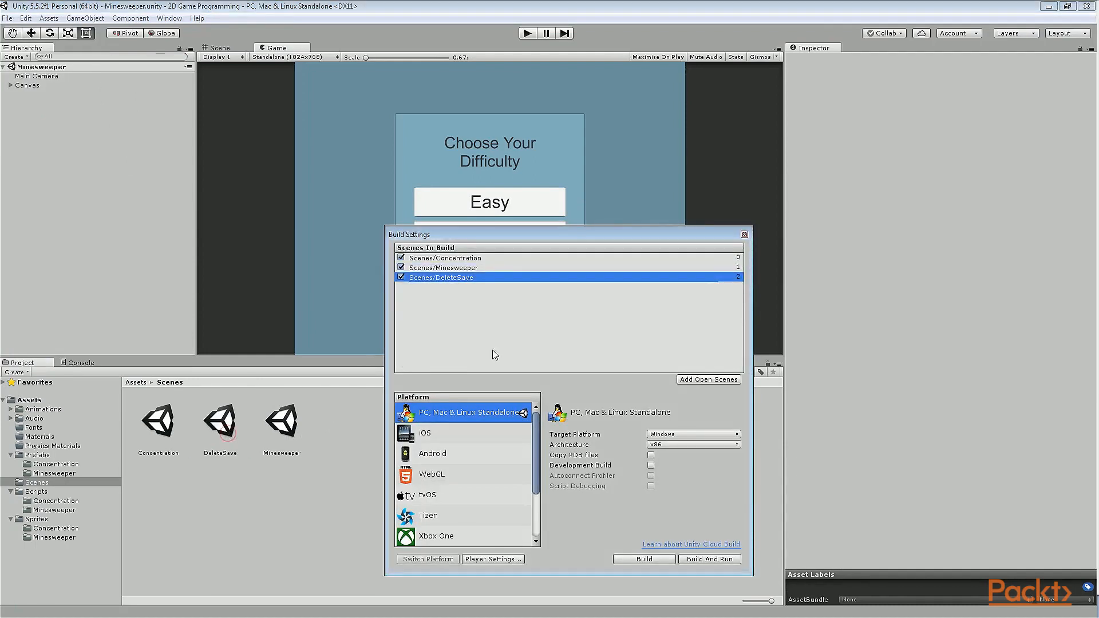
# Step: Put the Minesweeper scene first in the build and remove the Concentration and DeleteSave scenes from it
pyautogui.moveTo(468, 268)
pyautogui.mouseDown()
pyautogui.moveTo(471, 290)
pyautogui.moveTo(465, 247)
pyautogui.moveTo(469, 260)
pyautogui.mouseUp()
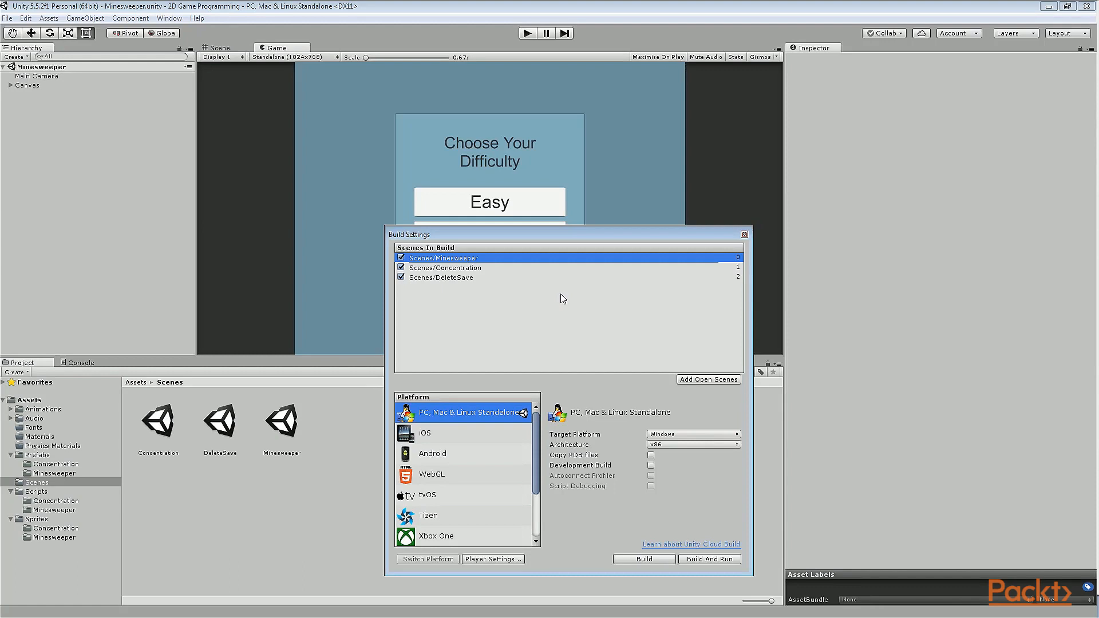
pyautogui.click(504, 270)
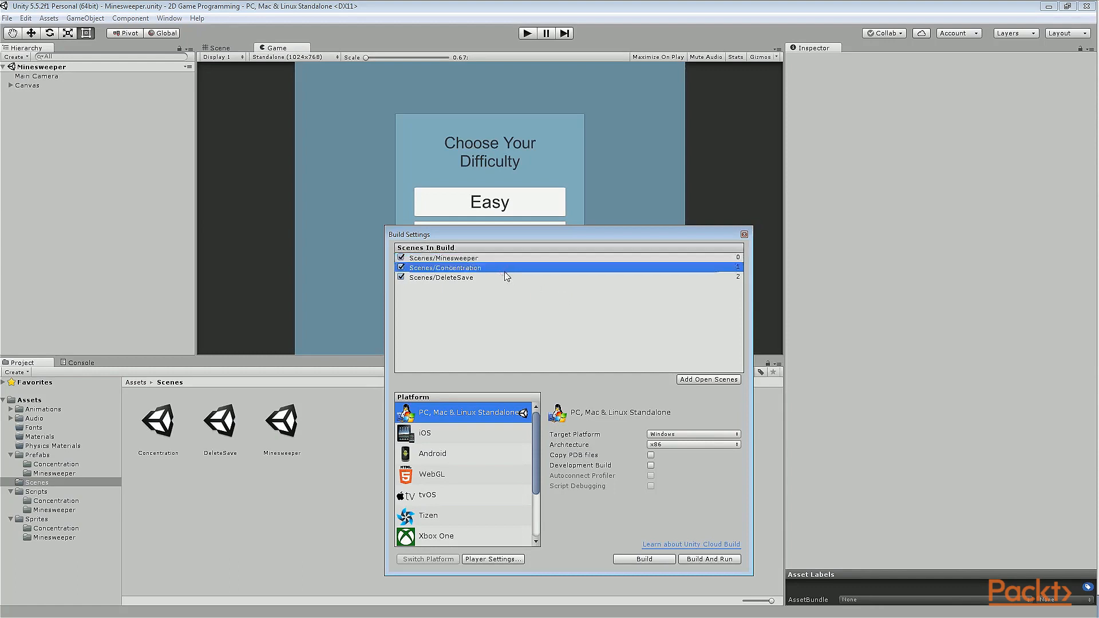
pyautogui.press('Delete')
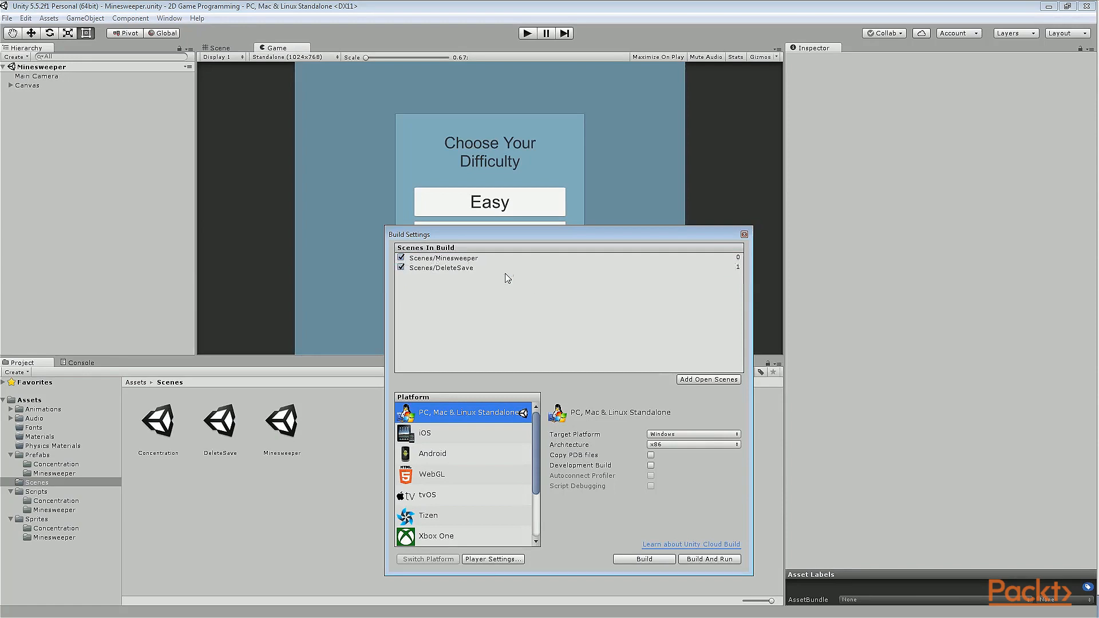
pyautogui.click(495, 268)
pyautogui.press('Delete')
pyautogui.click(511, 259)
# Step: Switch the build platform to iOS and back to PC, Mac & Linux Standalone
pyautogui.moveTo(518, 234); pyautogui.dragTo(442, 73)
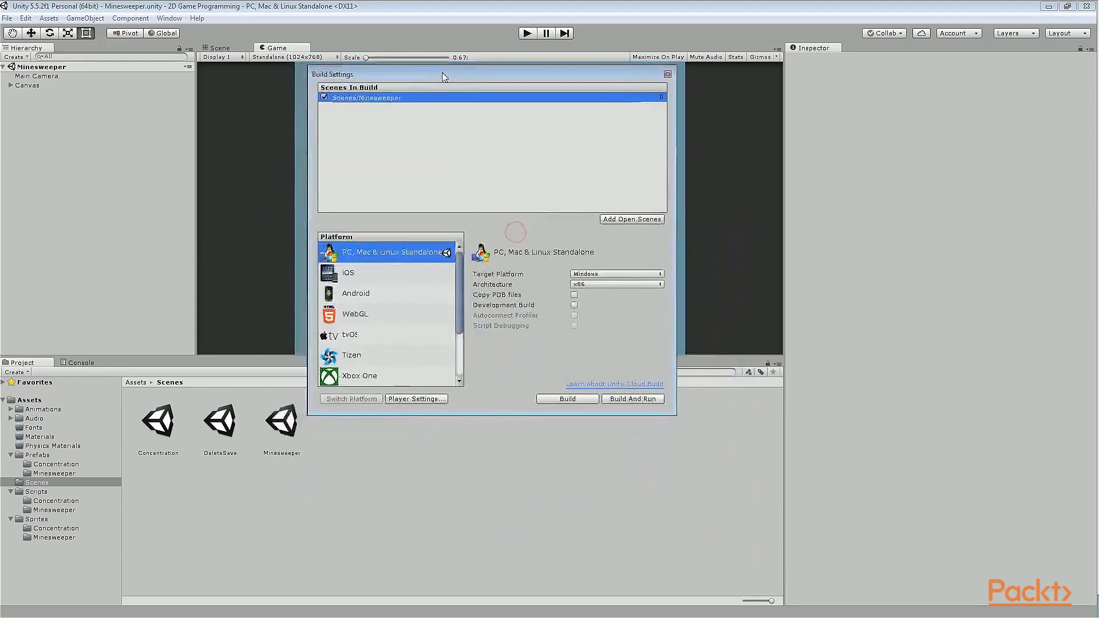
pyautogui.click(398, 274)
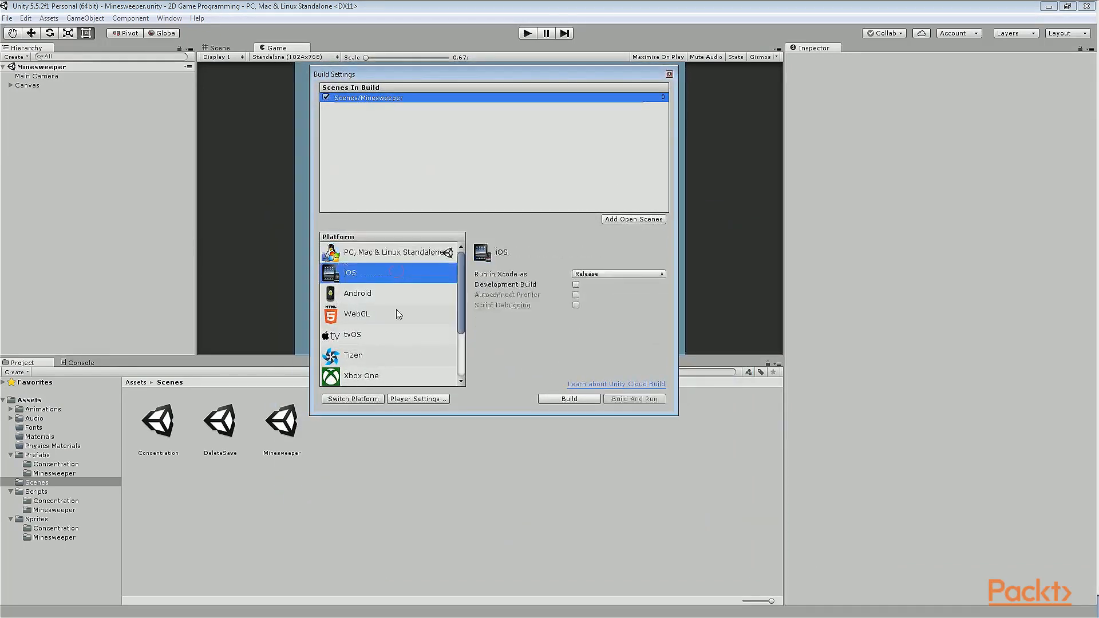
pyautogui.click(351, 399)
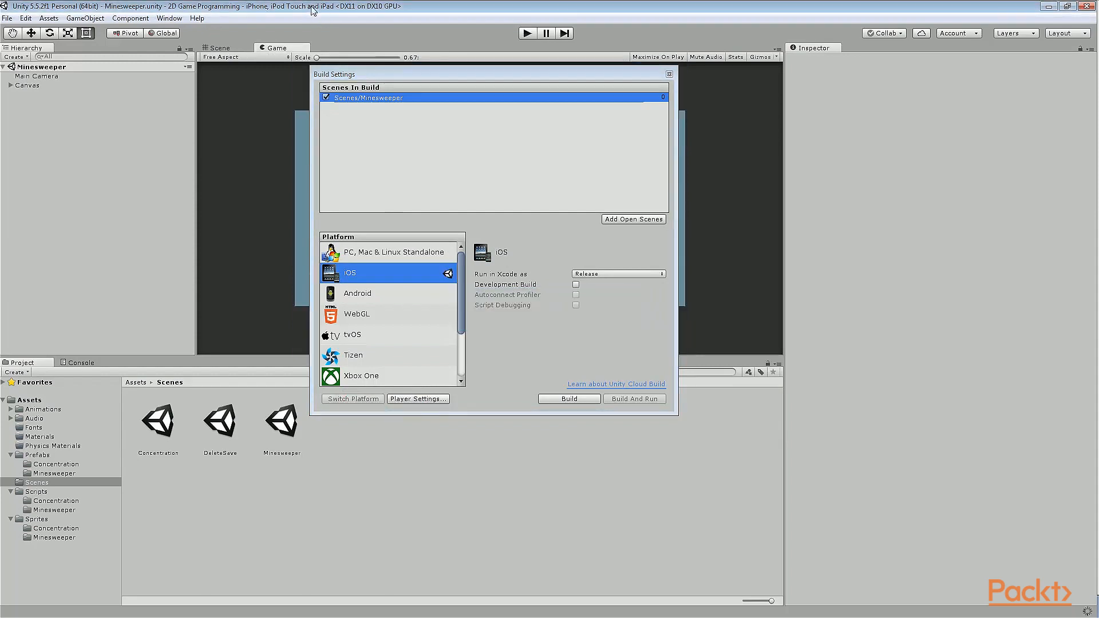
pyautogui.click(385, 253)
pyautogui.click(376, 399)
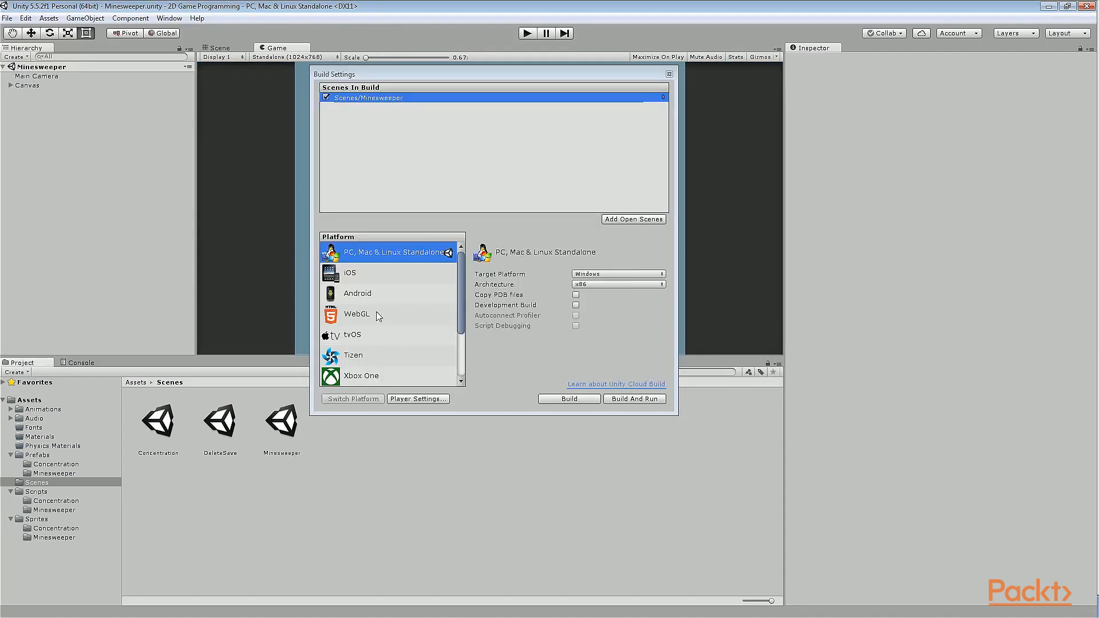
pyautogui.click(375, 342)
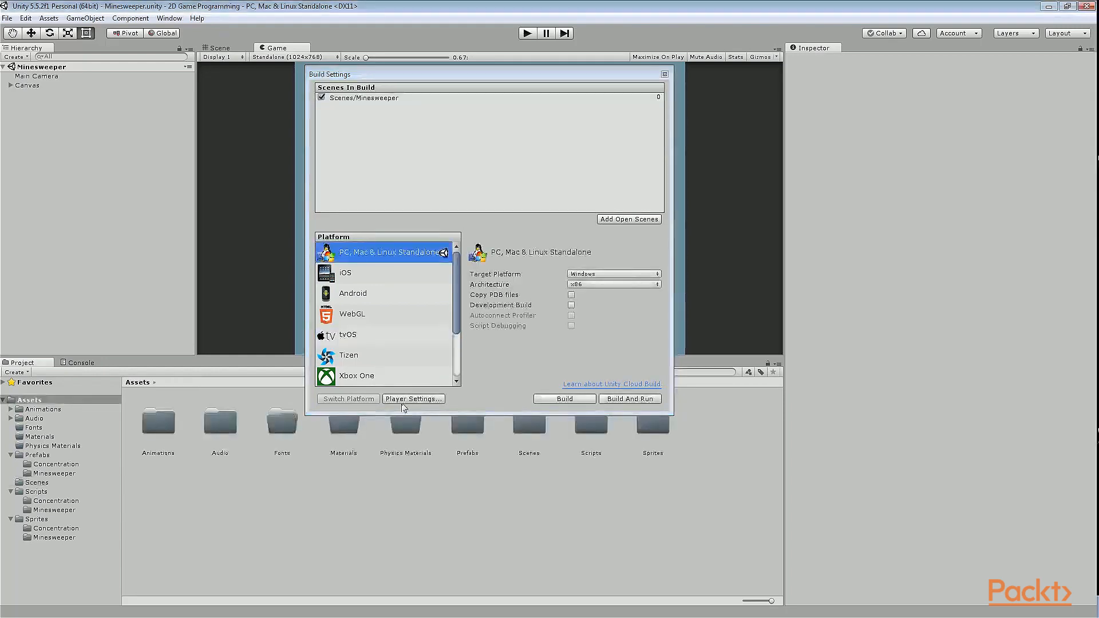
# Step: Open the Player Settings, look through the iOS, Android and WebGL platforms, and close the Build Settings
pyautogui.click(412, 399)
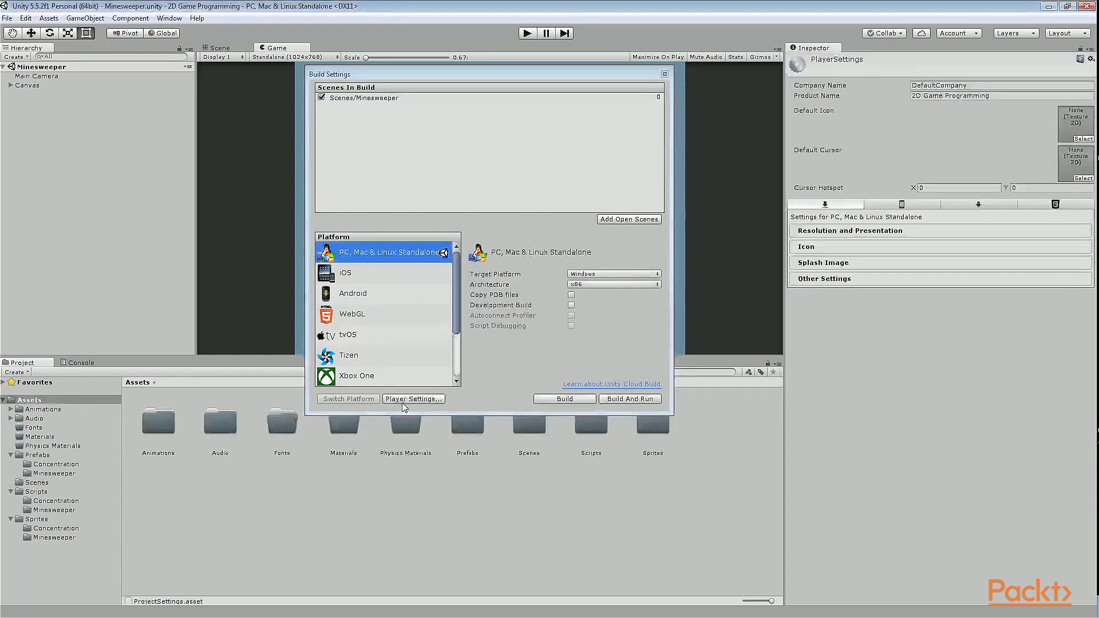
pyautogui.click(888, 205)
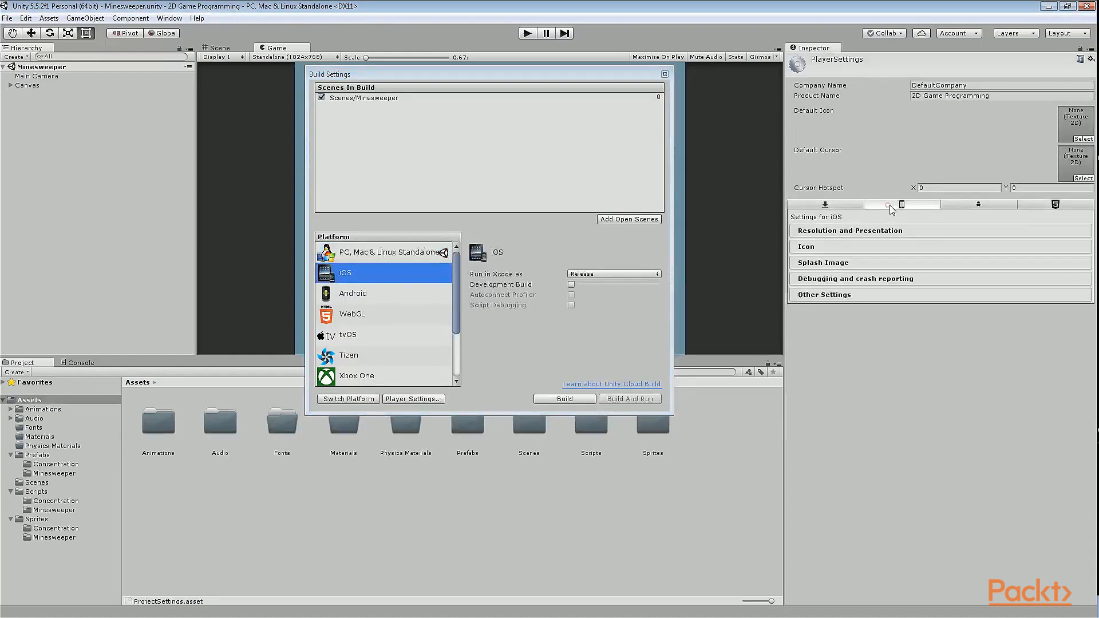
pyautogui.click(968, 207)
pyautogui.click(1031, 206)
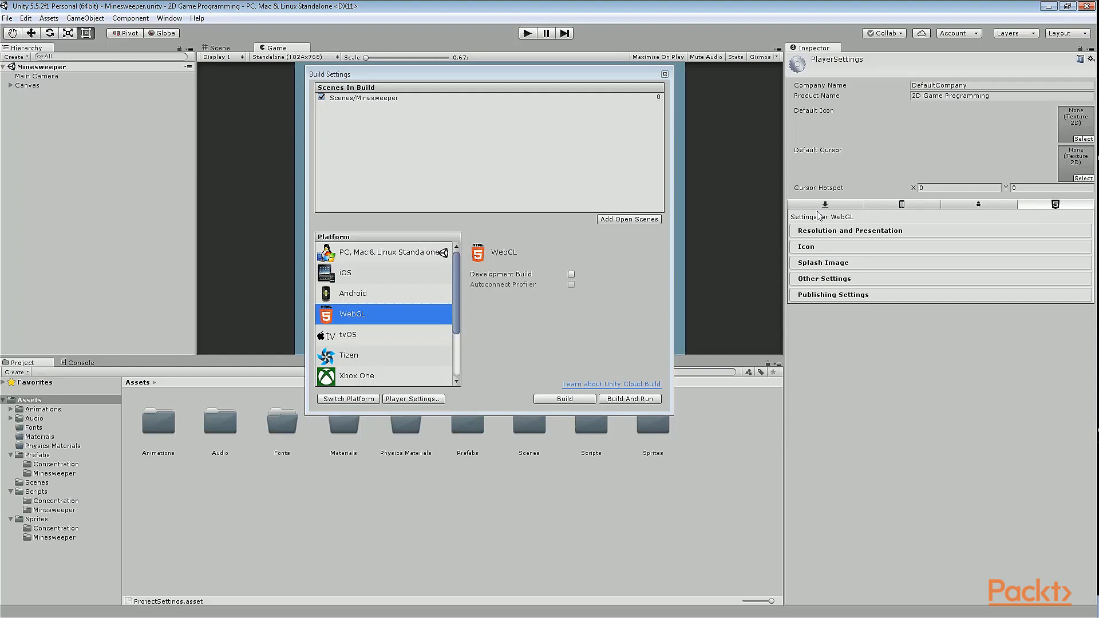
pyautogui.click(664, 74)
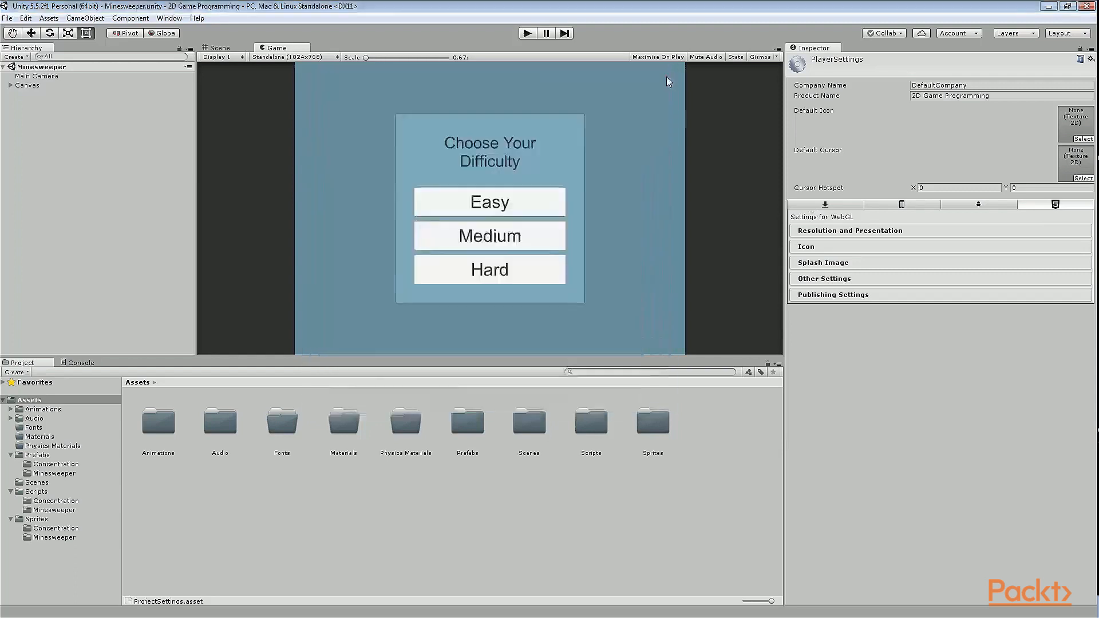
pyautogui.click(25, 18)
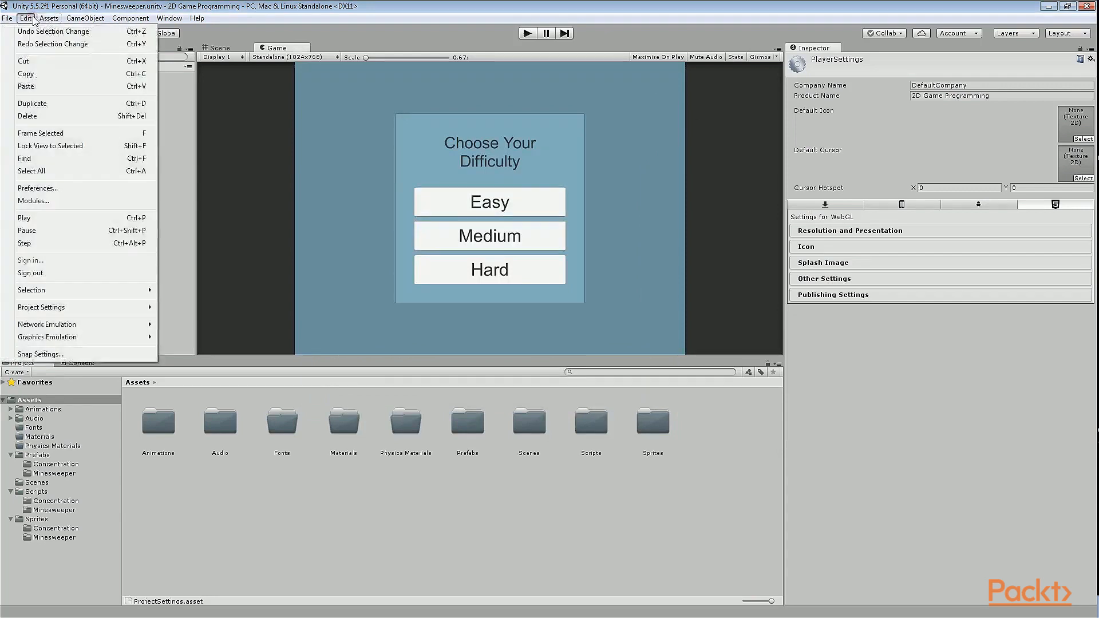
pyautogui.moveTo(86, 309)
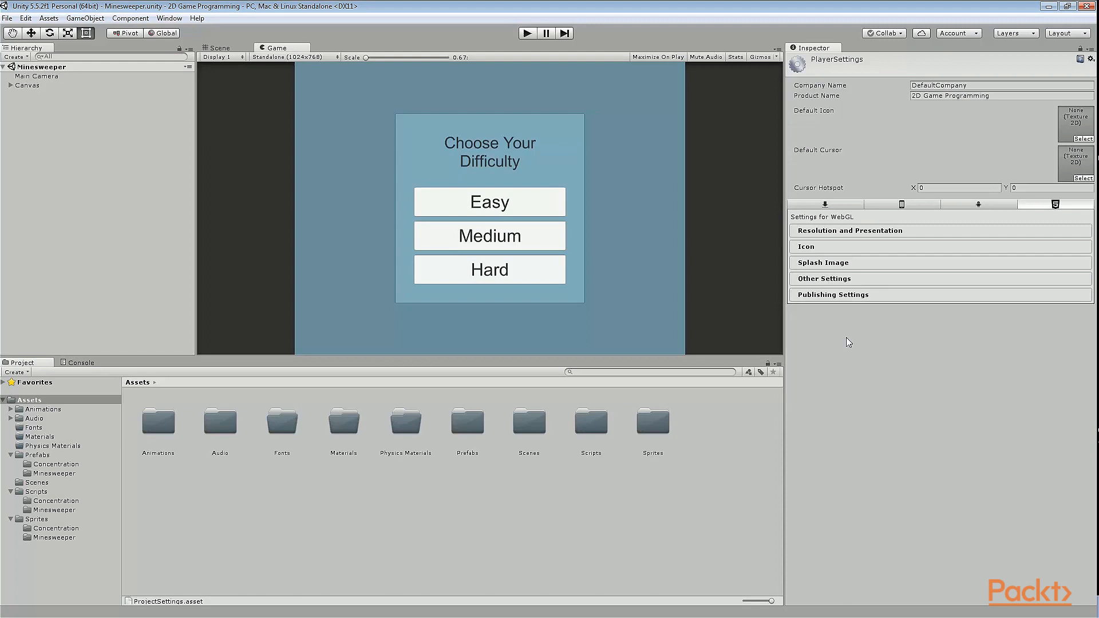
# Step: Enter the author's full name as the company name and set the product name to Minesweeper
pyautogui.click(939, 87)
pyautogui.write('Ashley Godbold')
pyautogui.click(941, 95)
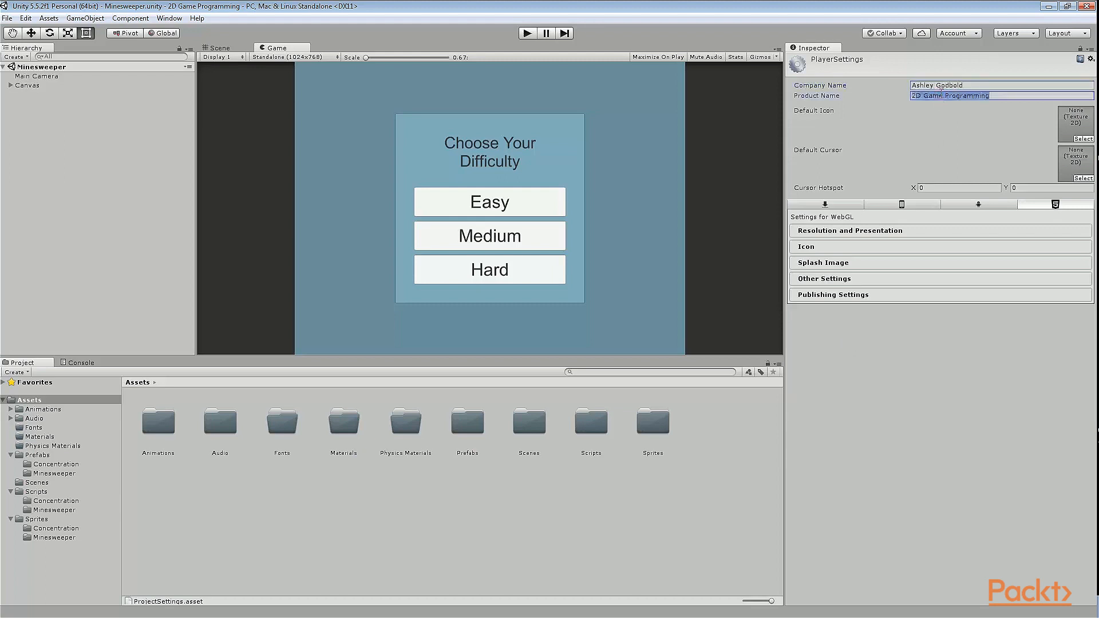
pyautogui.write('Minesweeper')
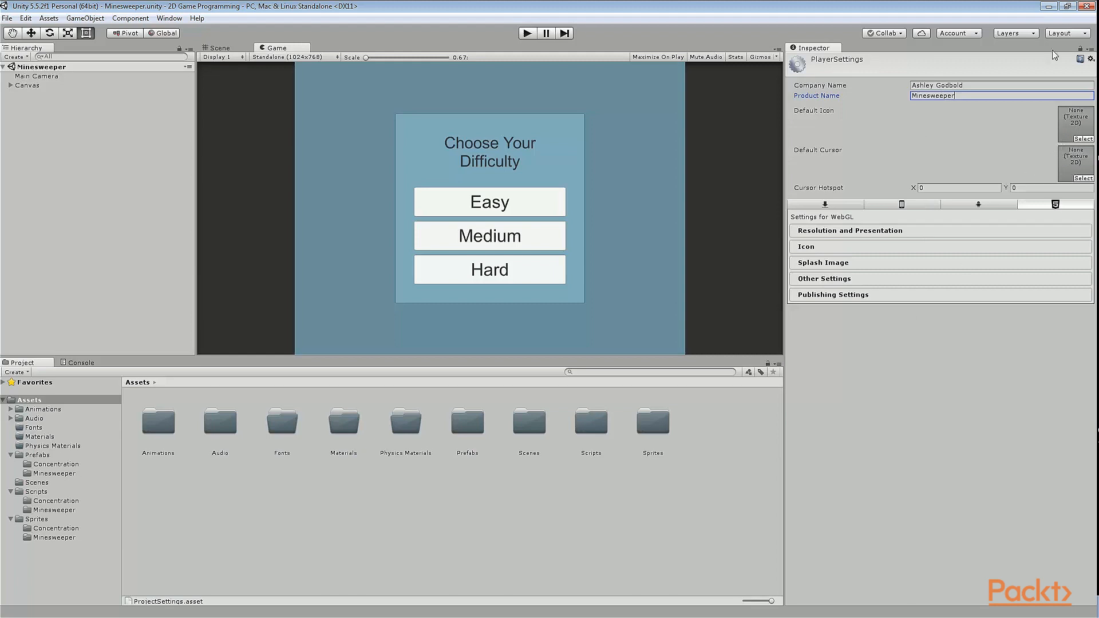
# Step: Import the MinesweeperIcon and PacktLogo images from the desktop into the Sprites/Minesweeper folder
pyautogui.click(1067, 7)
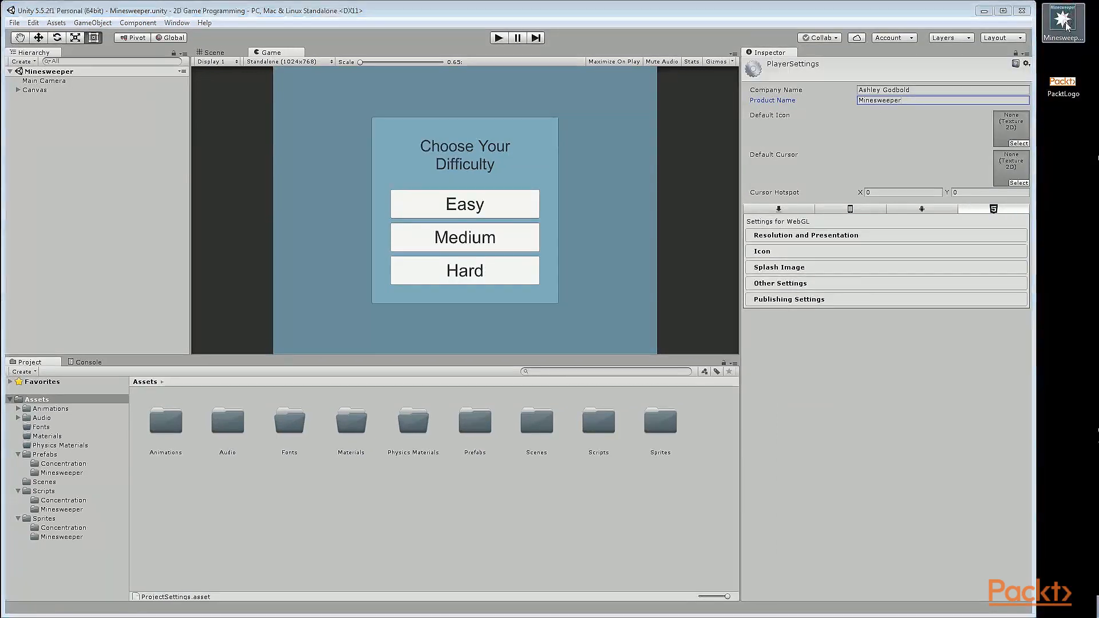
pyautogui.click(1066, 23)
pyautogui.click(62, 537)
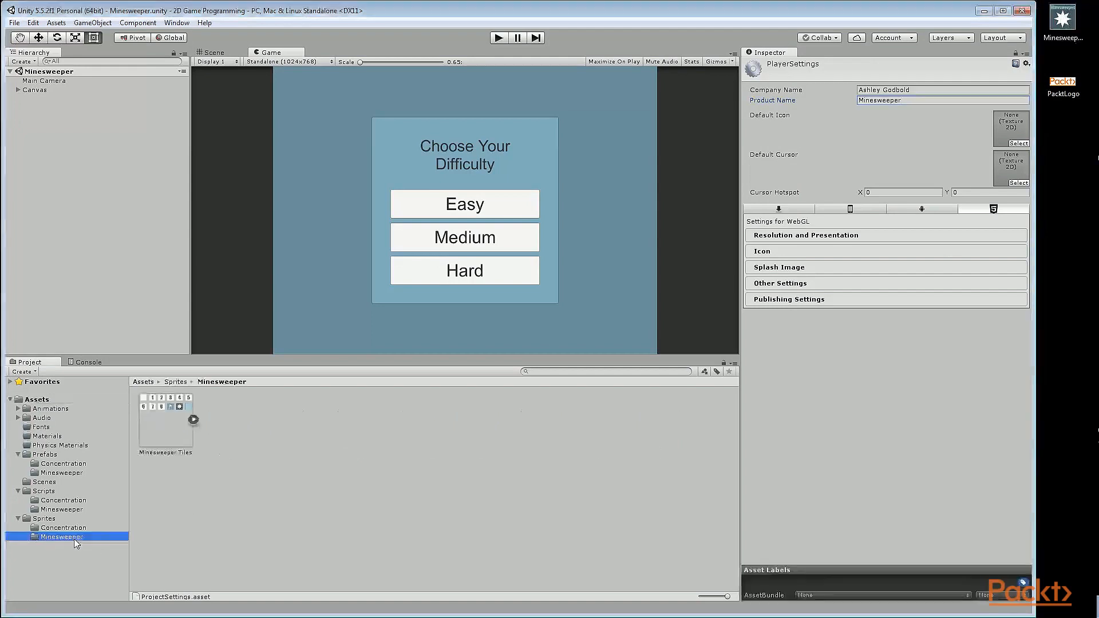
pyautogui.moveTo(1062, 22); pyautogui.dragTo(635, 499)
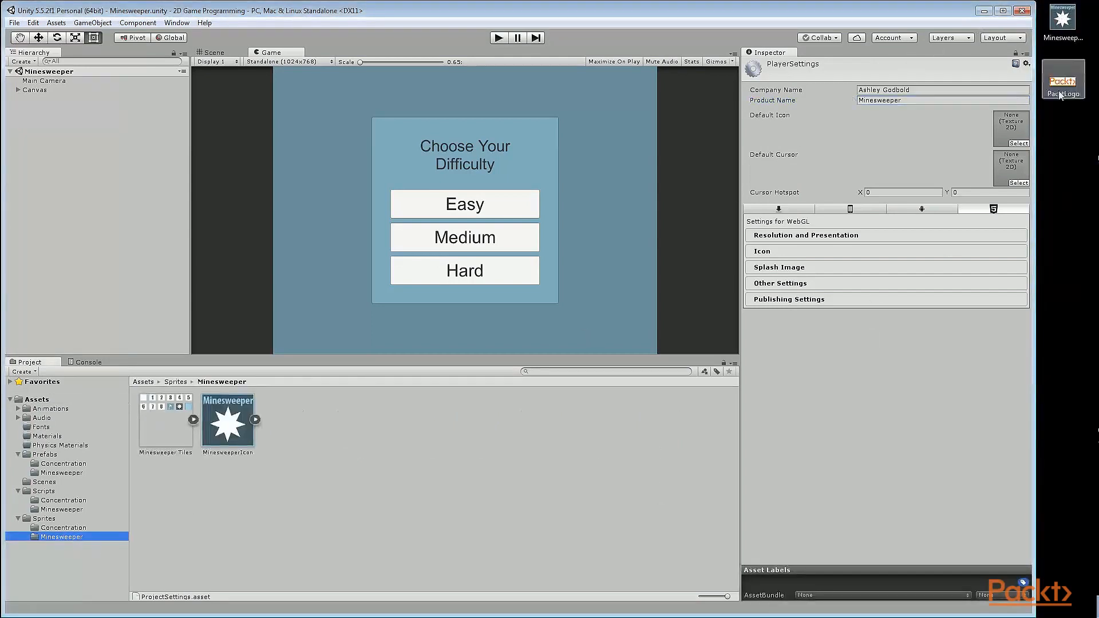
pyautogui.click(1002, 11)
# Step: Set the game's default icon to the MinesweeperIcon texture
pyautogui.click(1082, 139)
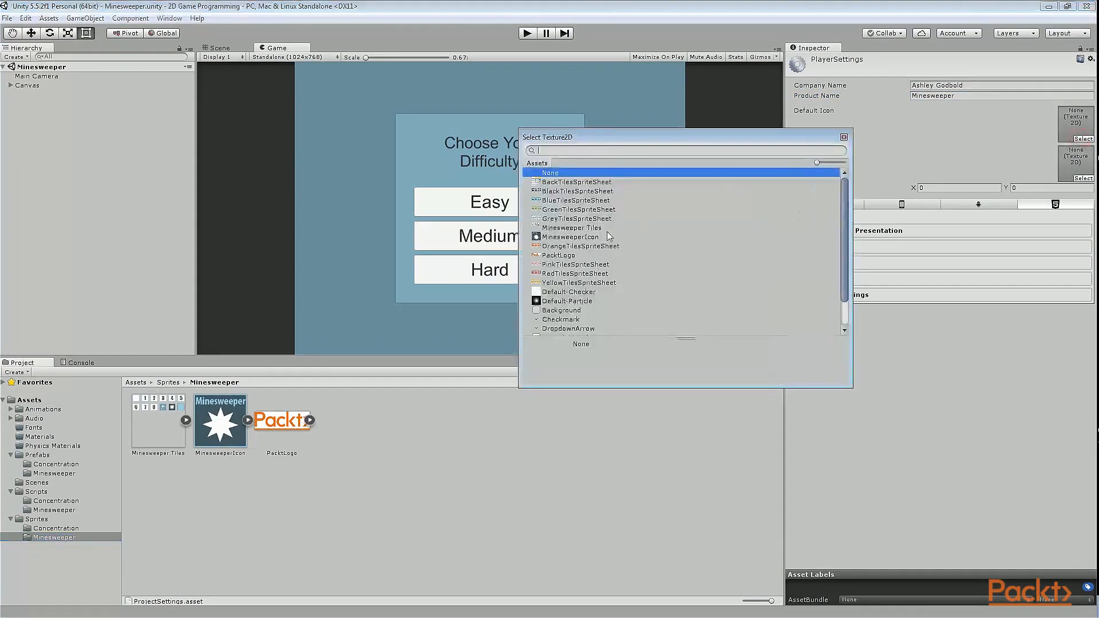
pyautogui.click(585, 238)
pyautogui.click(843, 137)
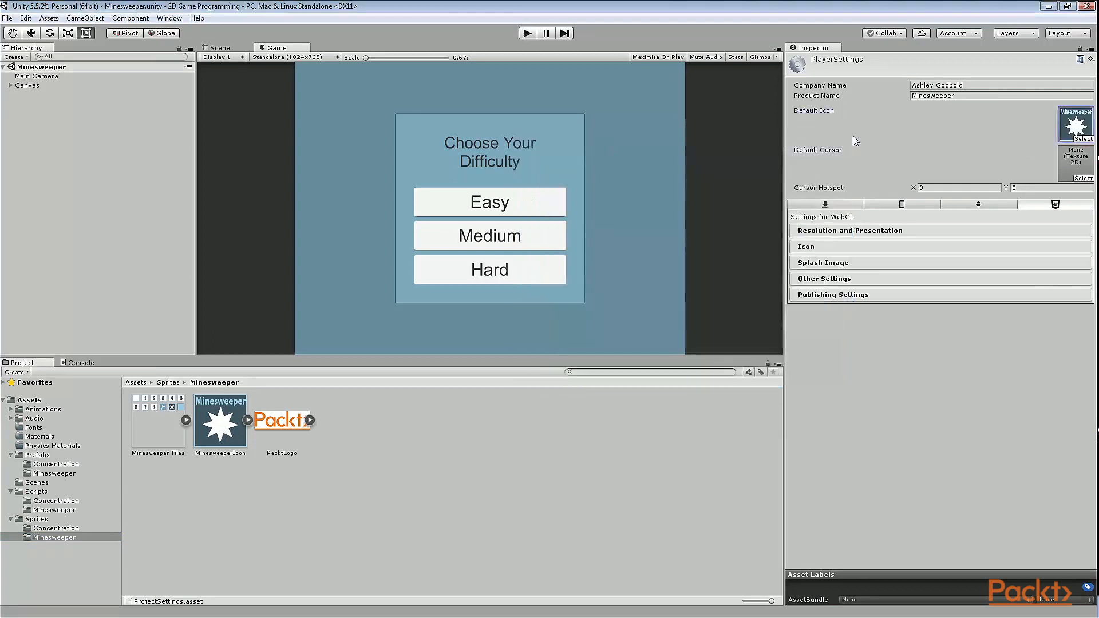
# Step: Examine the icon sizes for PC, Mac & Linux Standalone and iOS, and check the Android and WebGL settings
pyautogui.click(812, 204)
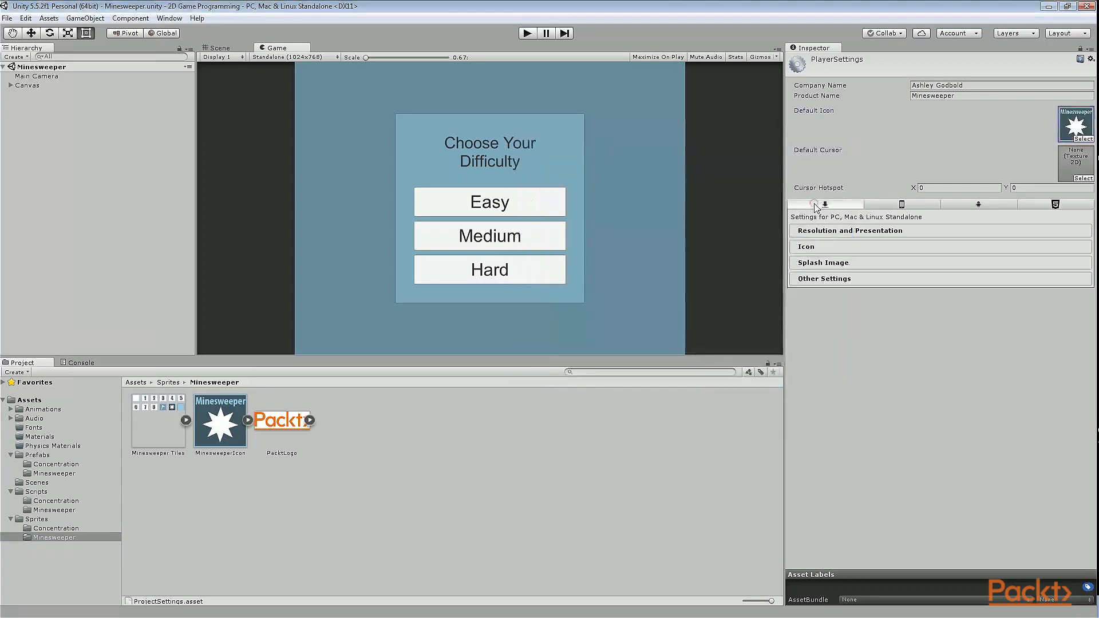
pyautogui.click(818, 246)
pyautogui.scroll(-2, 974, 376)
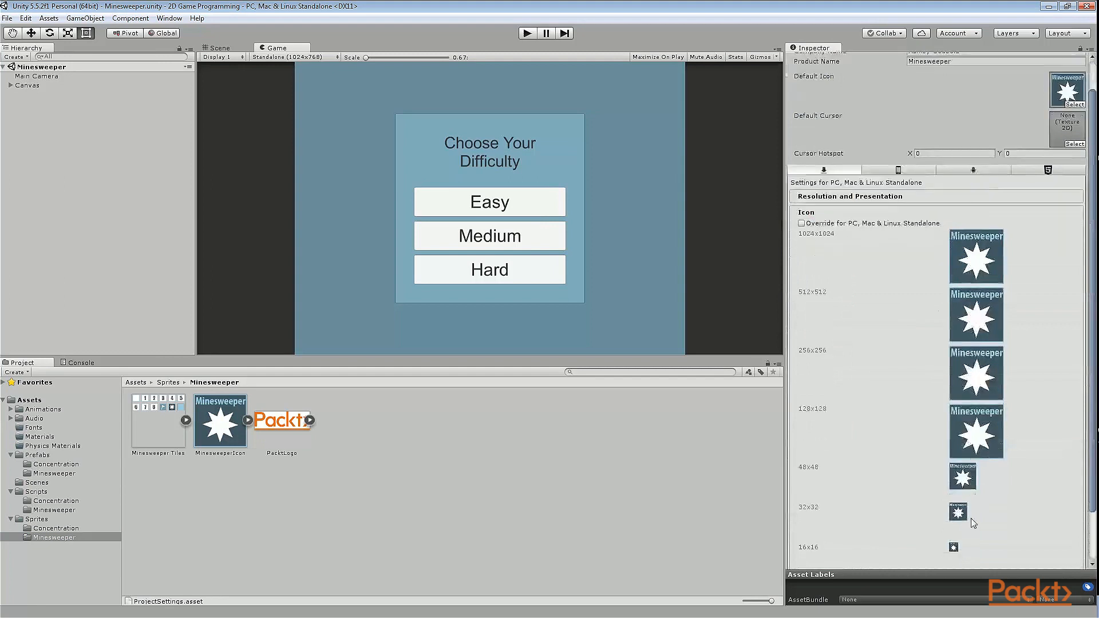
pyautogui.click(893, 136)
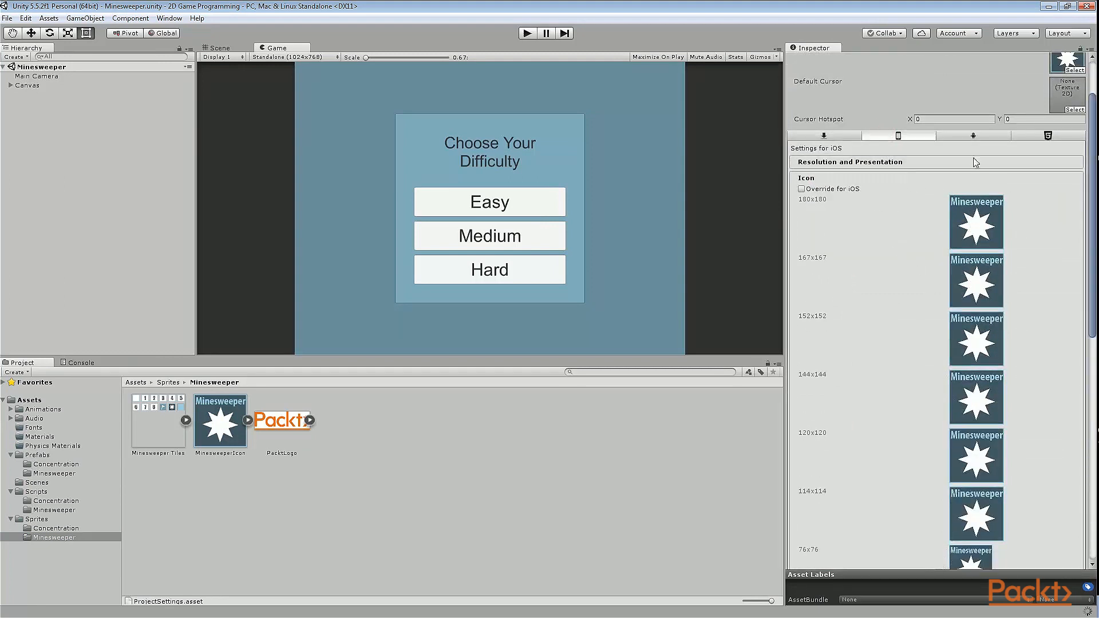
pyautogui.scroll(-2, 970, 146)
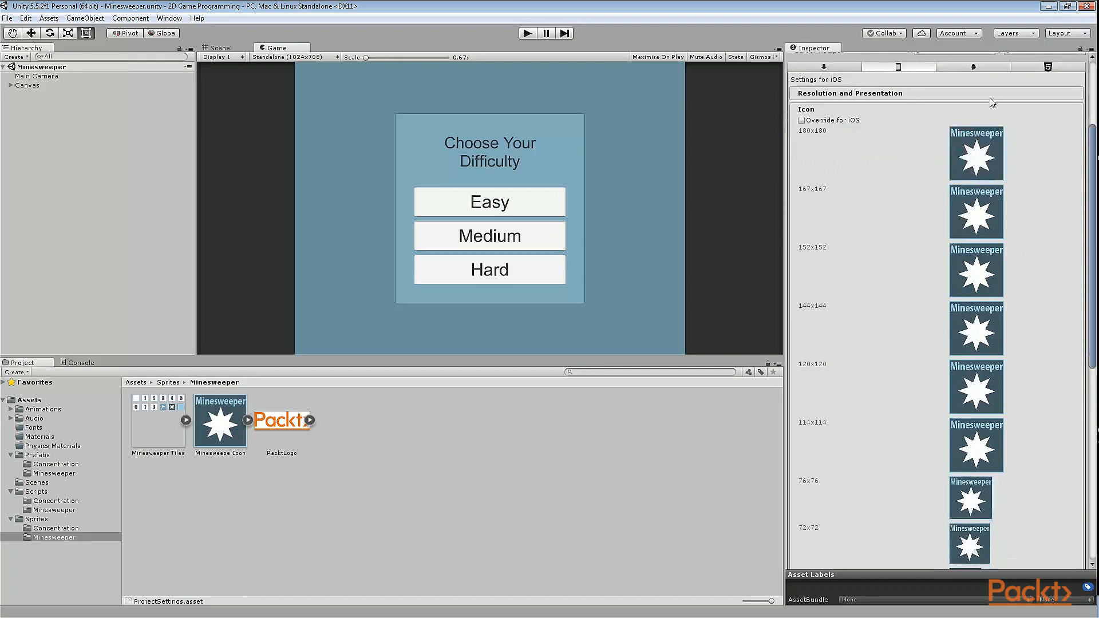
pyautogui.scroll(3, 1028, 123)
pyautogui.click(973, 170)
pyautogui.click(1065, 170)
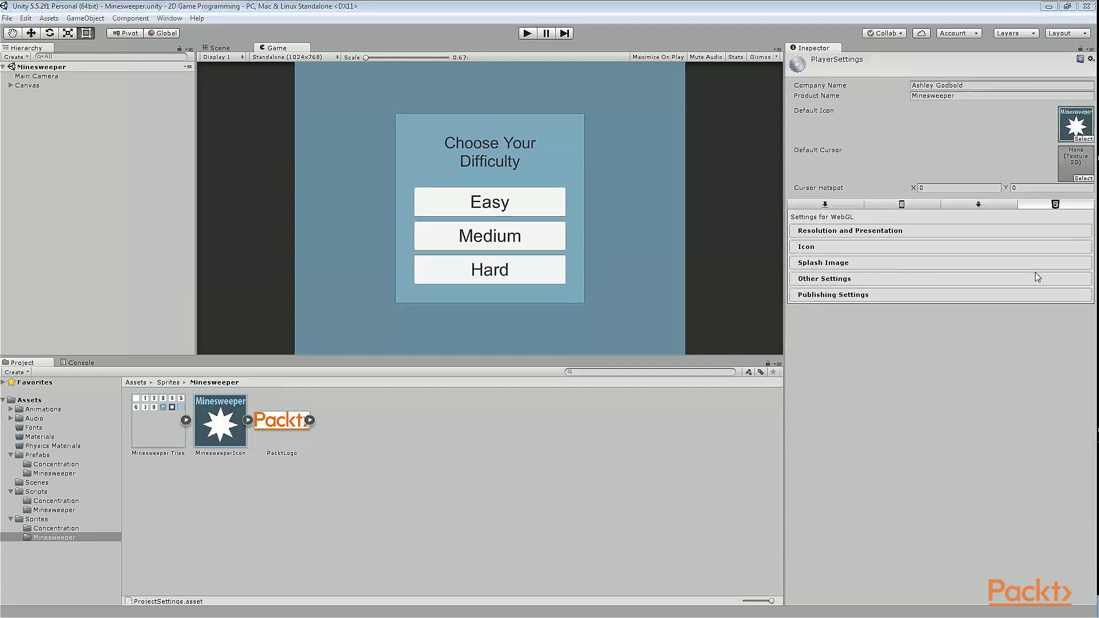
# Step: Preview the splash screen, set its style to Light on Dark, and preview it again
pyautogui.click(877, 266)
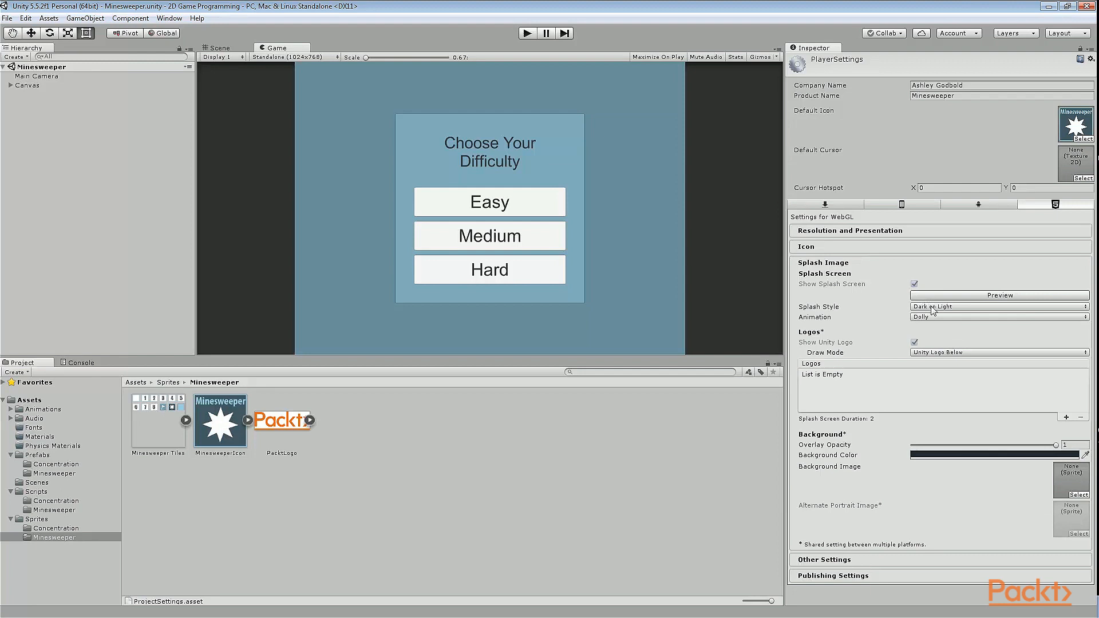
pyautogui.click(934, 295)
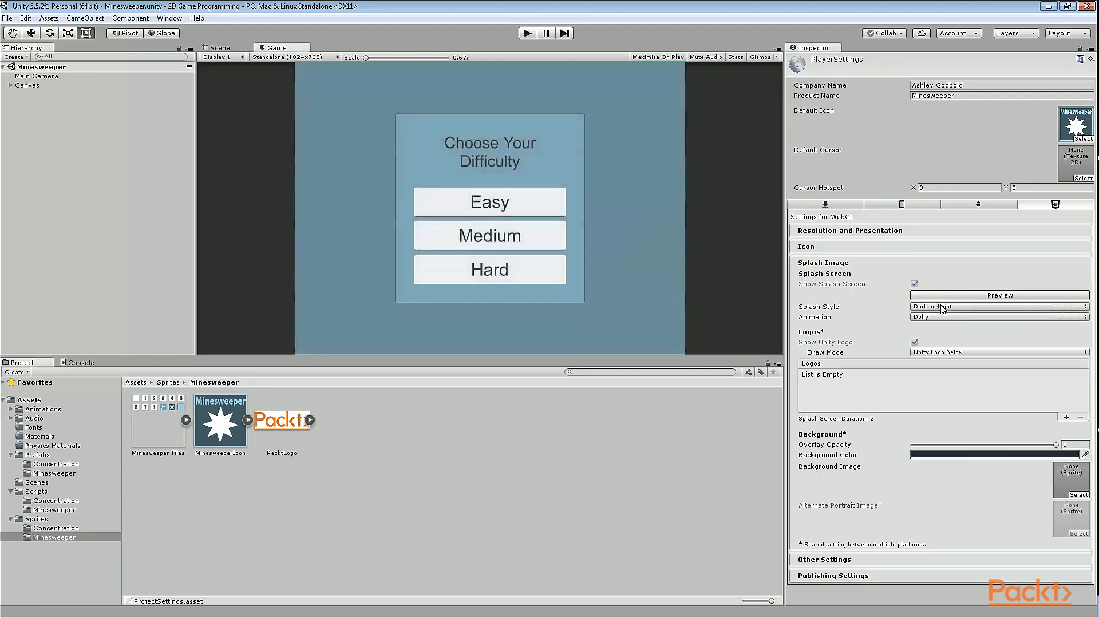
pyautogui.click(939, 307)
pyautogui.click(947, 331)
pyautogui.click(947, 295)
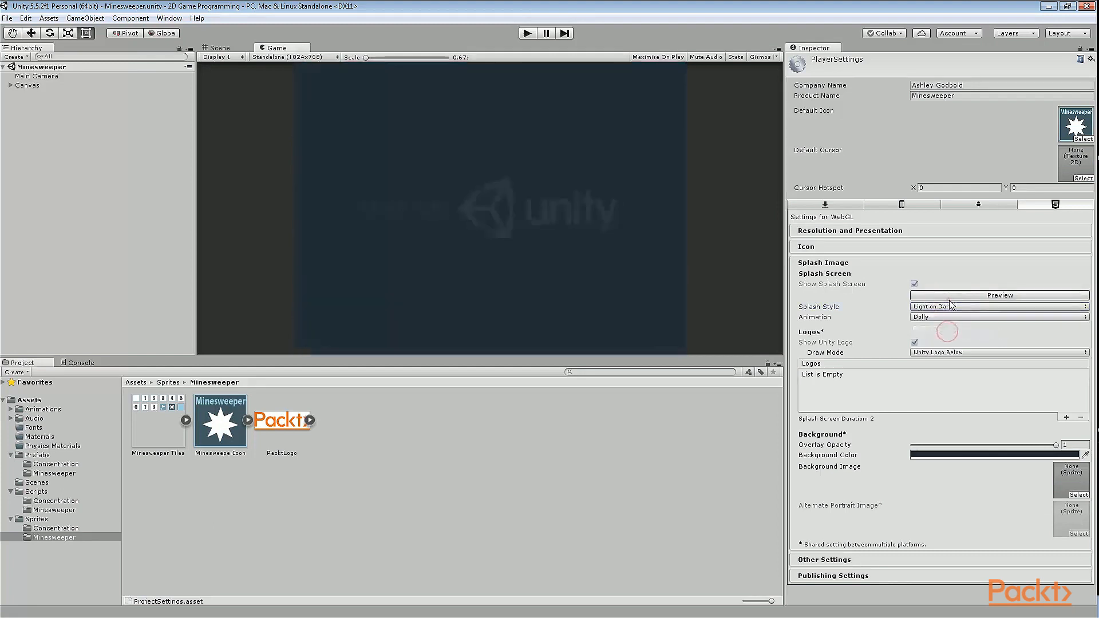
# Step: Set the splash screen animation to Static and preview it
pyautogui.click(945, 316)
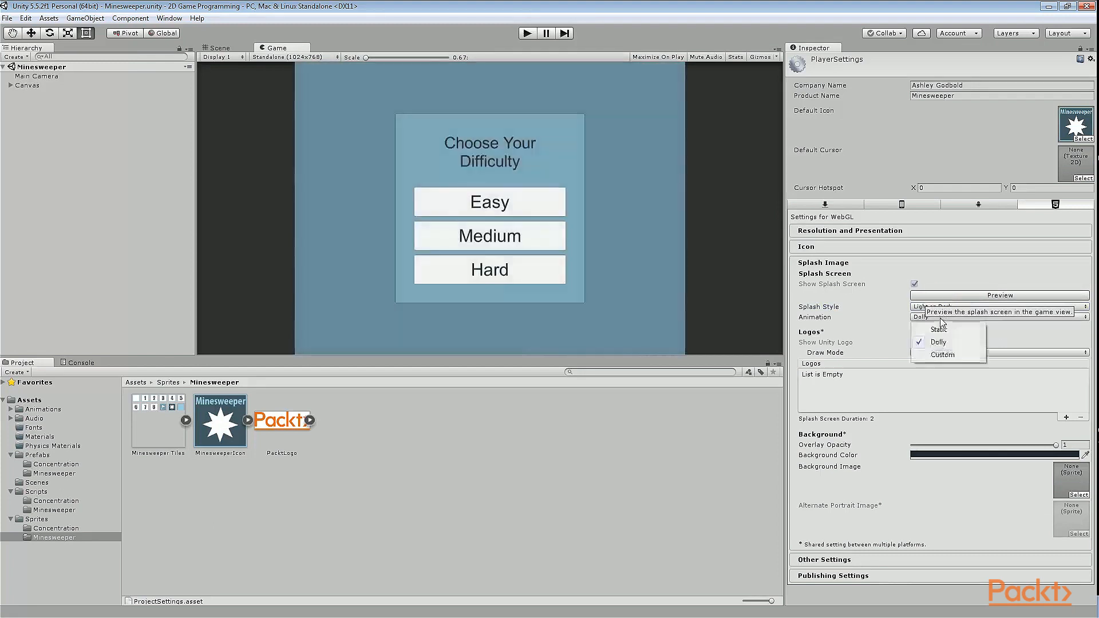
pyautogui.click(940, 325)
pyautogui.click(943, 295)
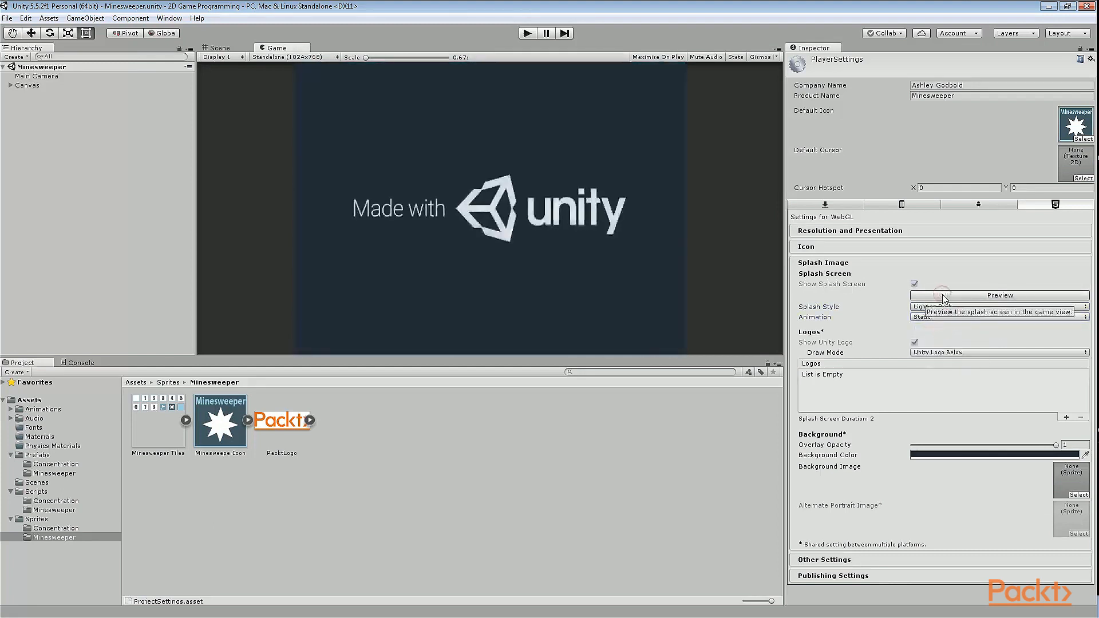
# Step: Set the splash screen animation to Dolly after trying Custom, and change the splash style to Dark on Light
pyautogui.click(947, 316)
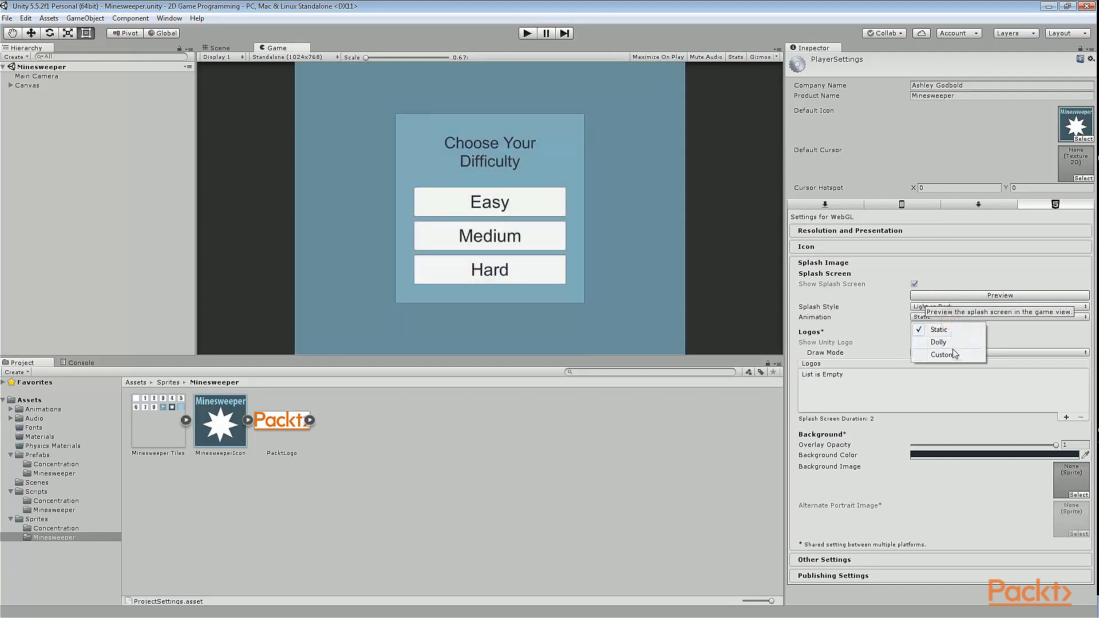
pyautogui.click(954, 355)
pyautogui.click(932, 318)
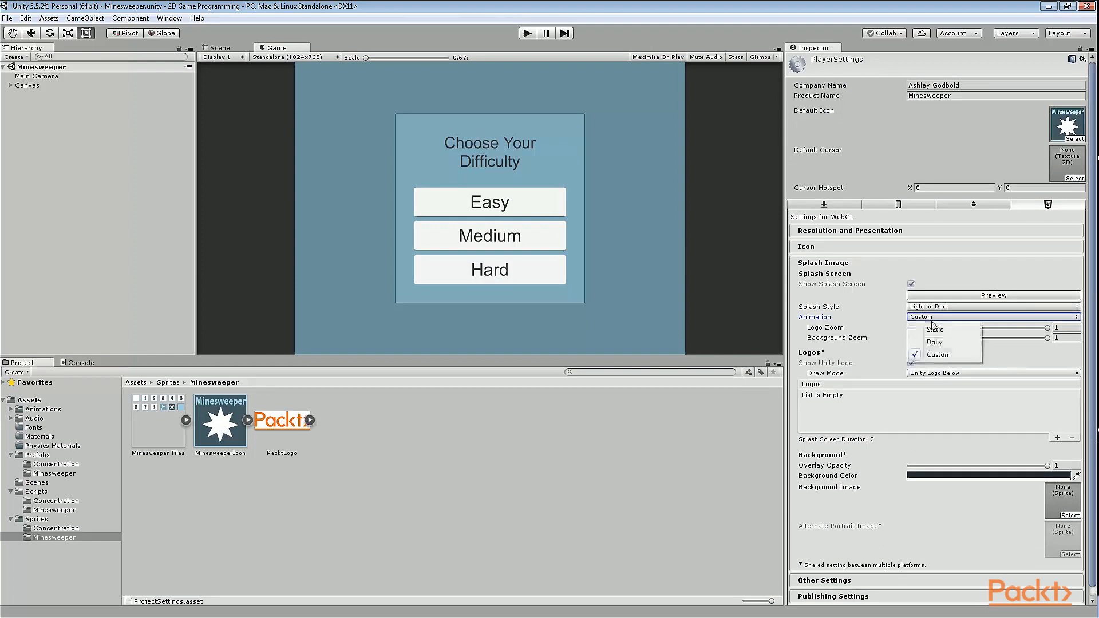
pyautogui.click(934, 342)
pyautogui.click(938, 306)
pyautogui.click(937, 319)
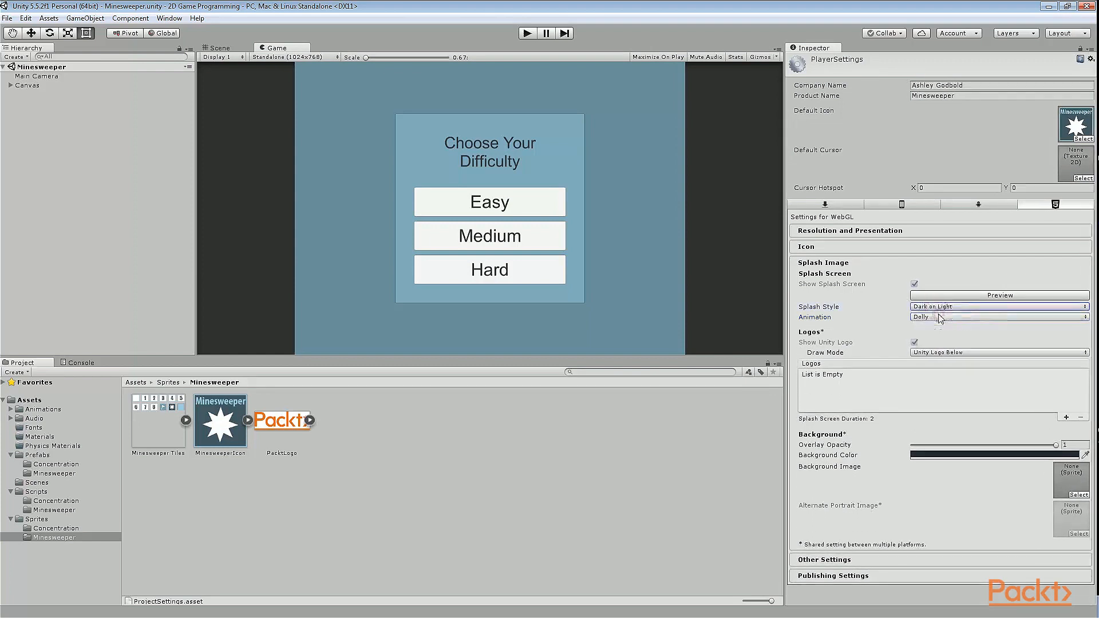
pyautogui.click(938, 308)
pyautogui.click(948, 274)
# Step: Add a logo entry to the splash screen, assign the PacktLogo sprite to it, and preview the splash screen
pyautogui.click(963, 352)
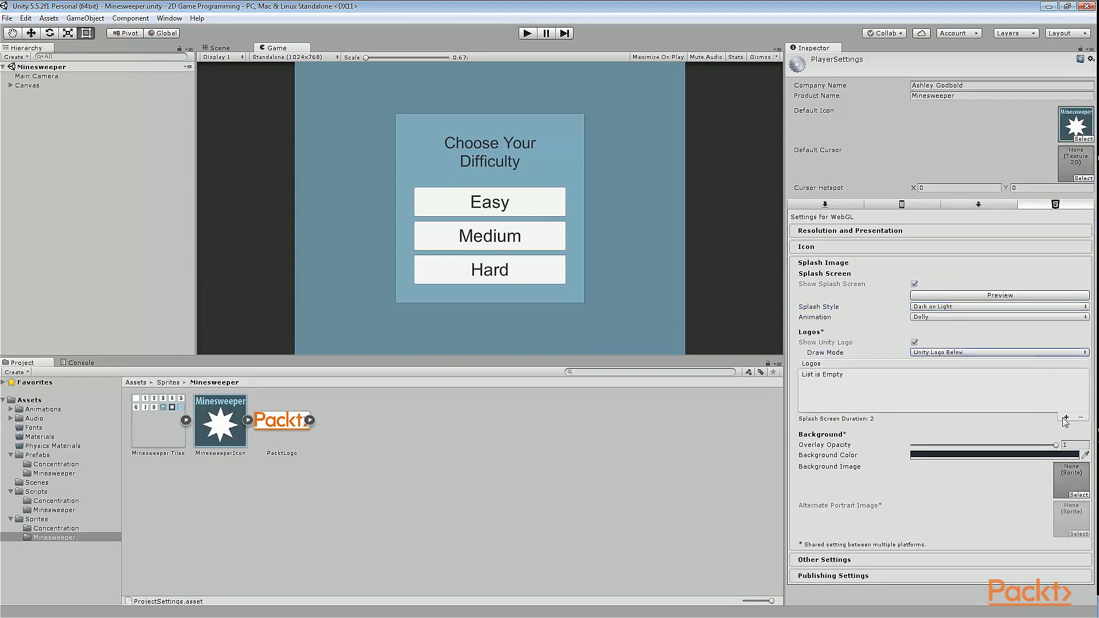
pyautogui.click(1065, 418)
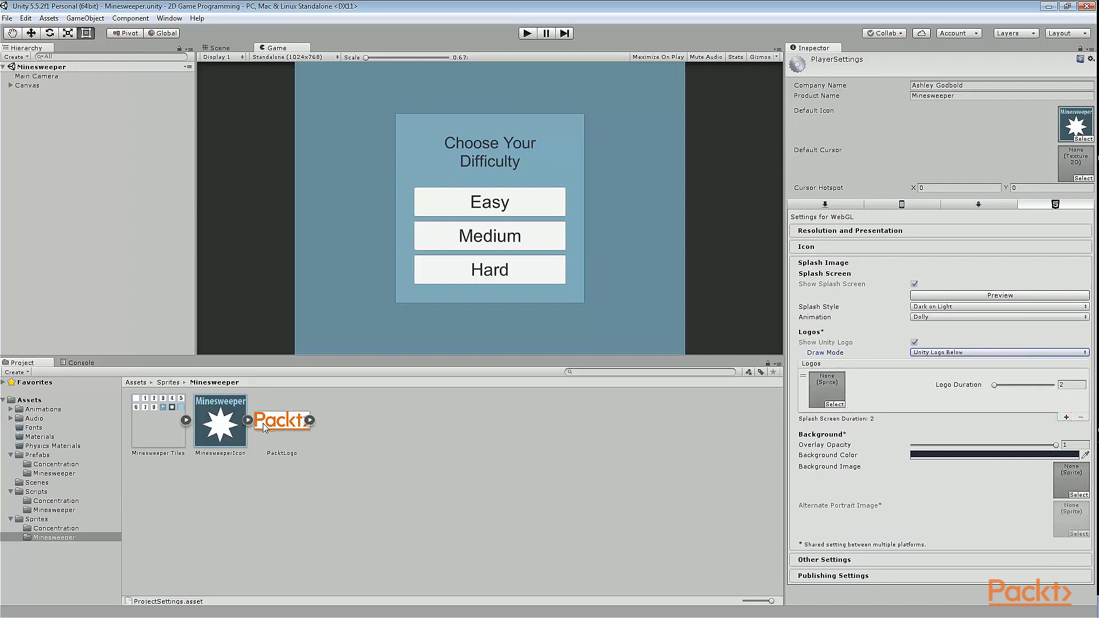
pyautogui.moveTo(264, 428); pyautogui.dragTo(827, 389)
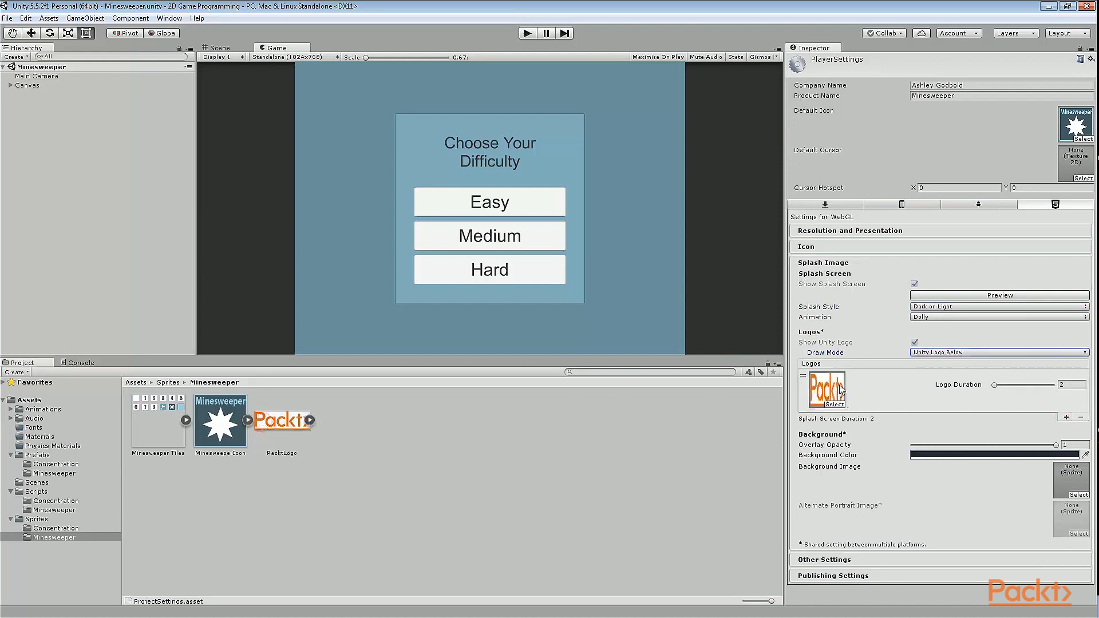
pyautogui.click(987, 297)
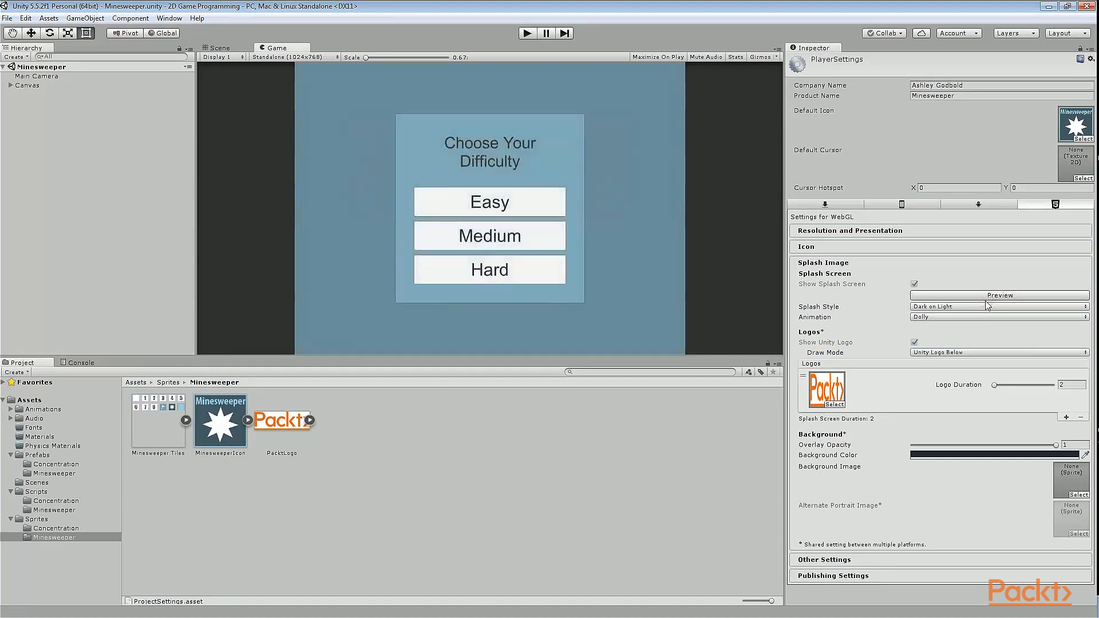
# Step: Change the splash screen's background color to white (FFFFFFFF)
pyautogui.click(1029, 456)
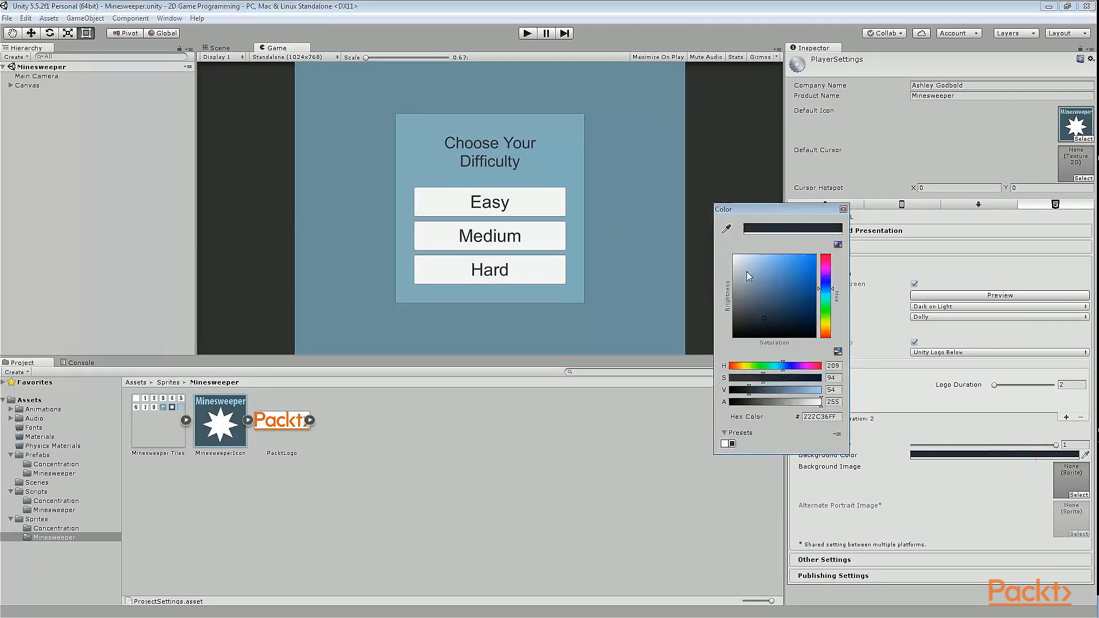
pyautogui.moveTo(739, 264); pyautogui.dragTo(730, 252)
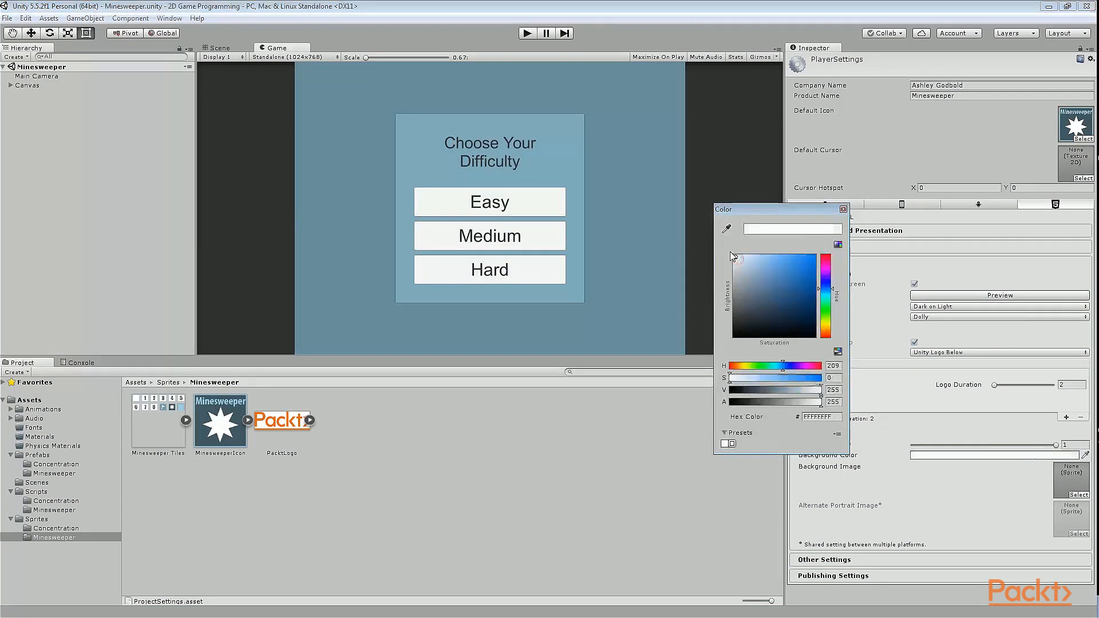
pyautogui.click(842, 210)
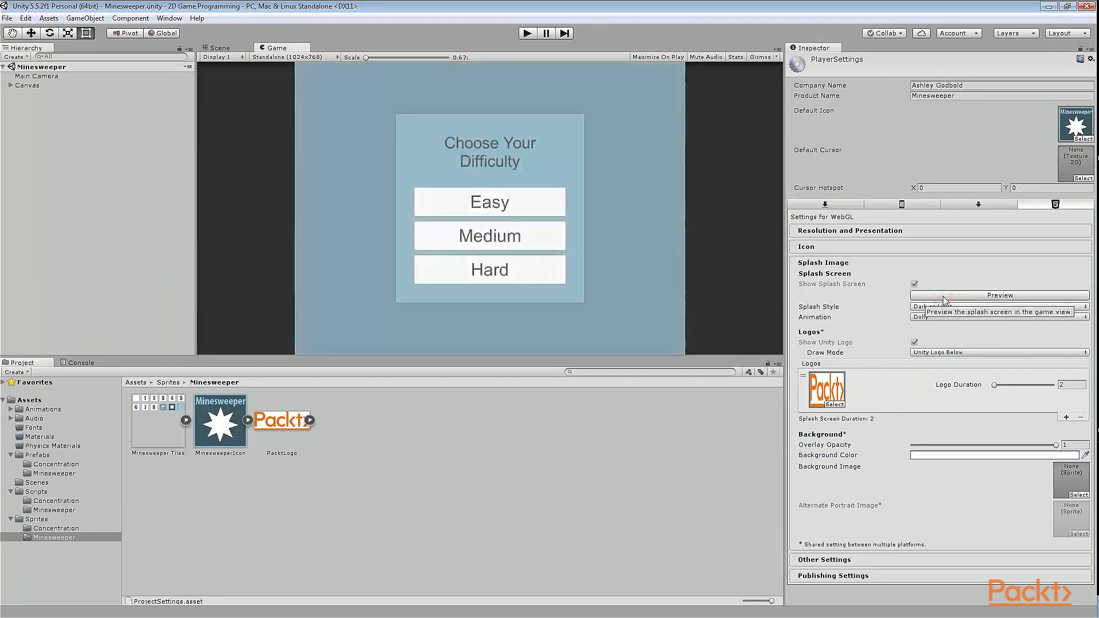
# Step: Set the logo draw mode to All Sequential and preview the splash screen
pyautogui.click(916, 353)
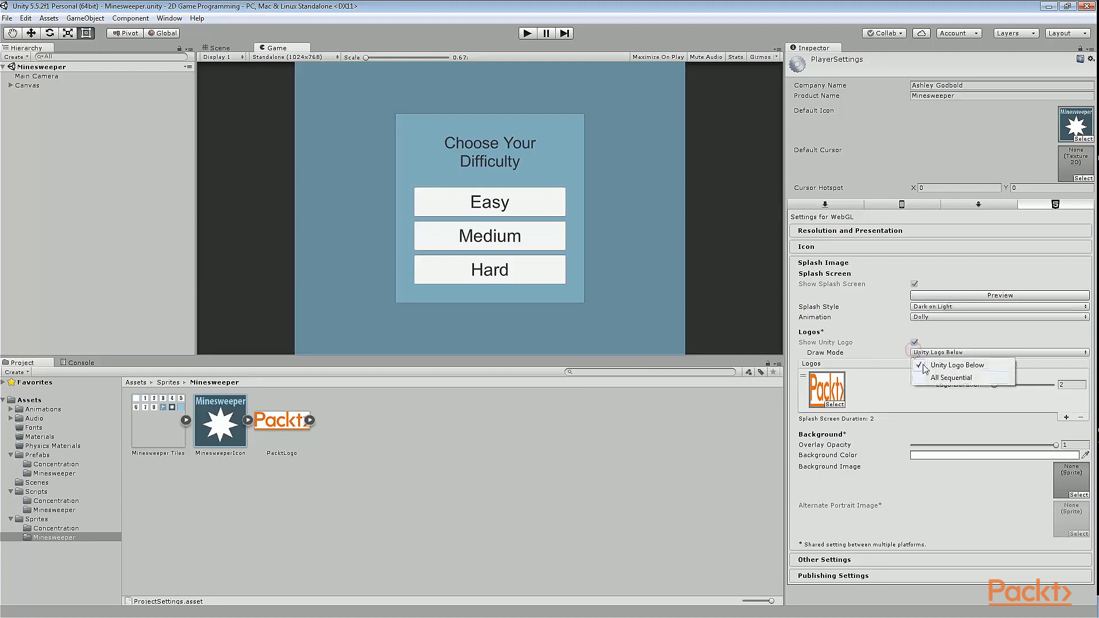
pyautogui.click(933, 378)
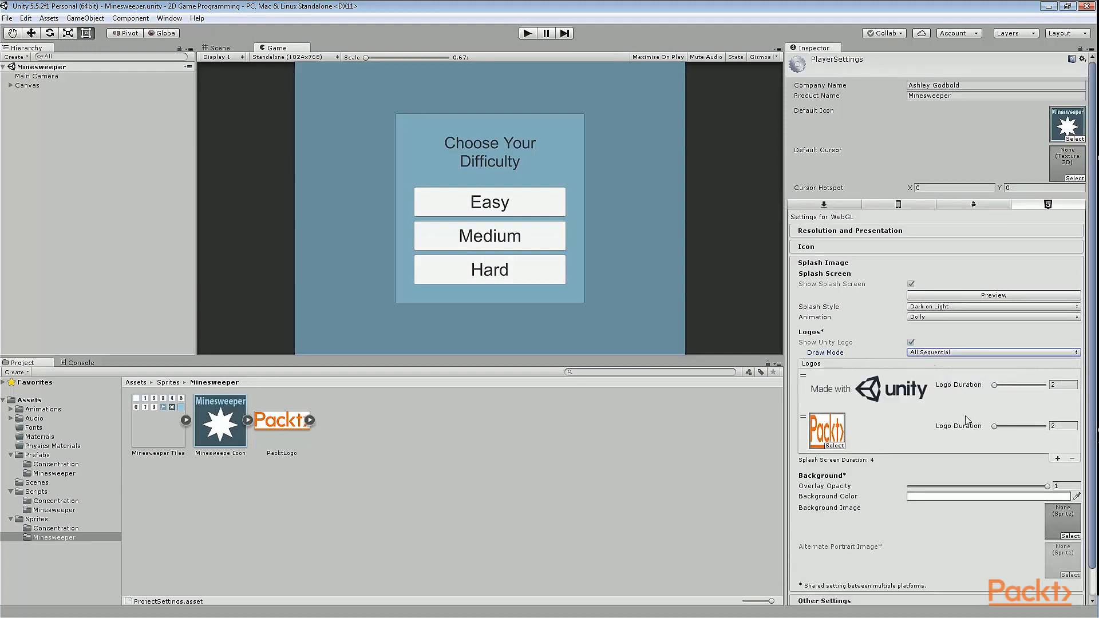
pyautogui.click(932, 298)
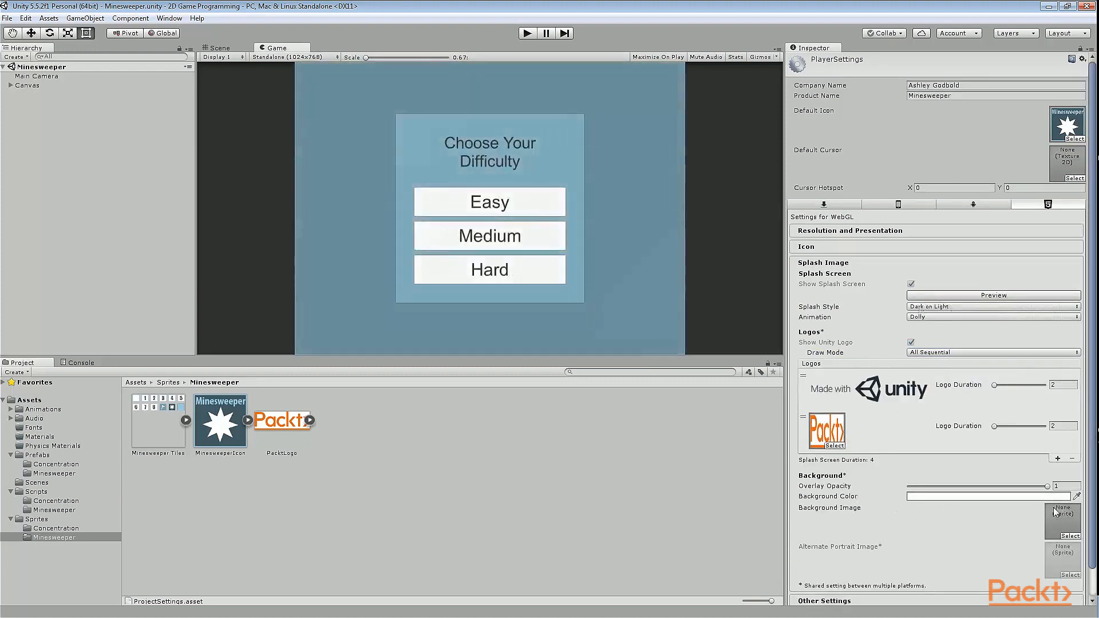
# Step: Reorder the splash screen logos so the Packt logo comes before the Unity logo
pyautogui.scroll(-1, 984, 522)
pyautogui.click(803, 387)
pyautogui.moveTo(804, 388); pyautogui.dragTo(803, 352)
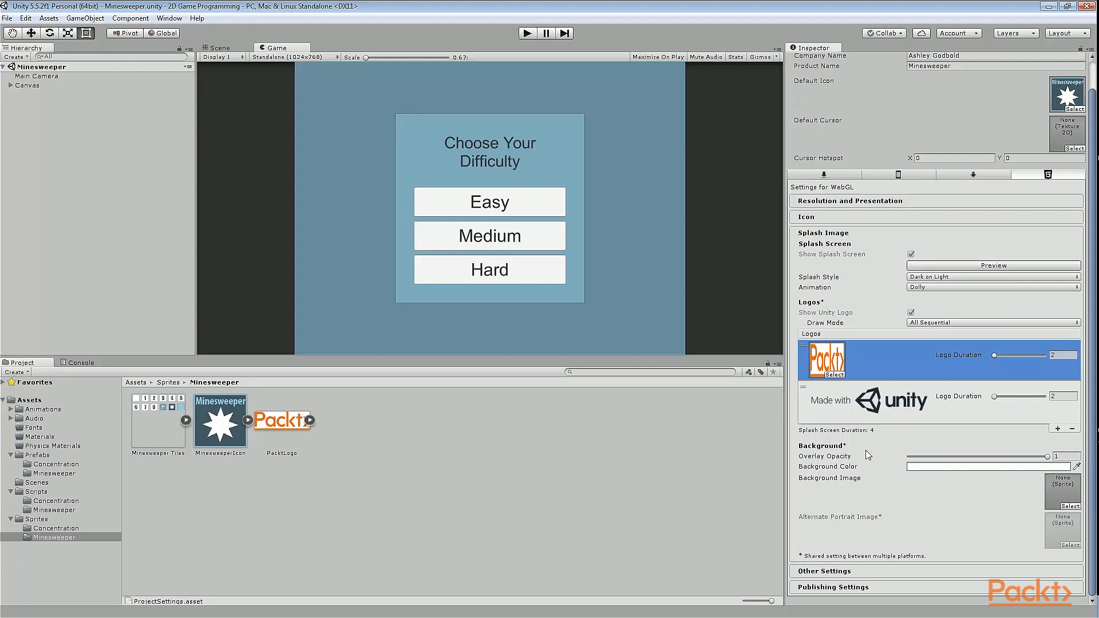
# Step: Turn off Default Is Full Screen in the resolution and presentation settings for PC, Mac & Linux Standalone
pyautogui.click(898, 175)
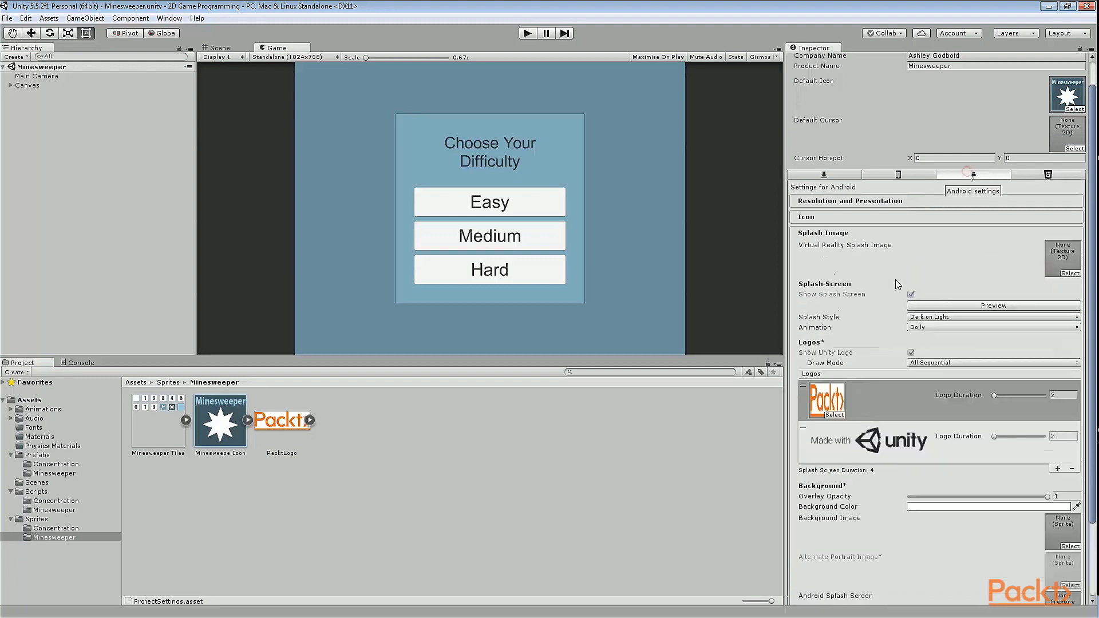
pyautogui.click(823, 174)
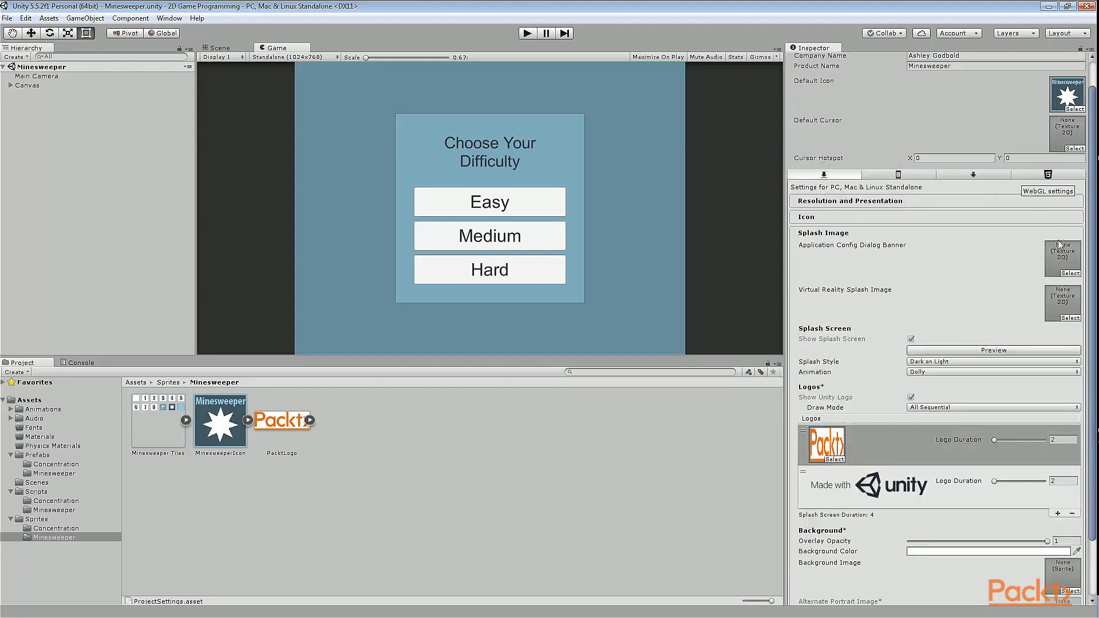
pyautogui.click(824, 201)
pyautogui.click(914, 255)
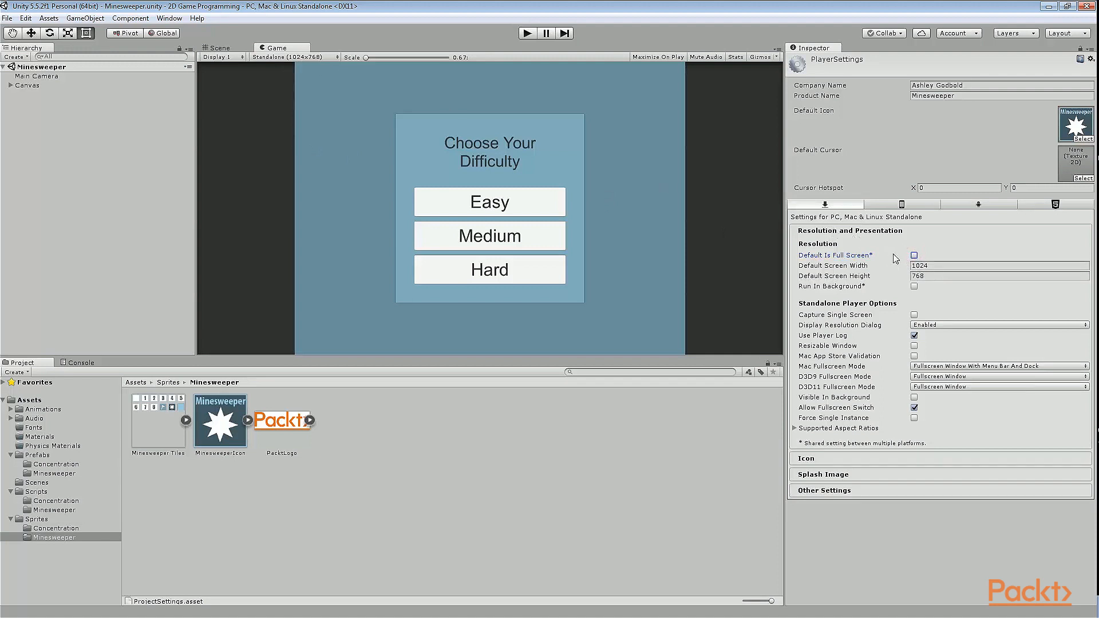
# Step: Check the iOS and Android orientation settings, and set the WebGL default screen size to 1024 wide by 768 high
pyautogui.click(888, 206)
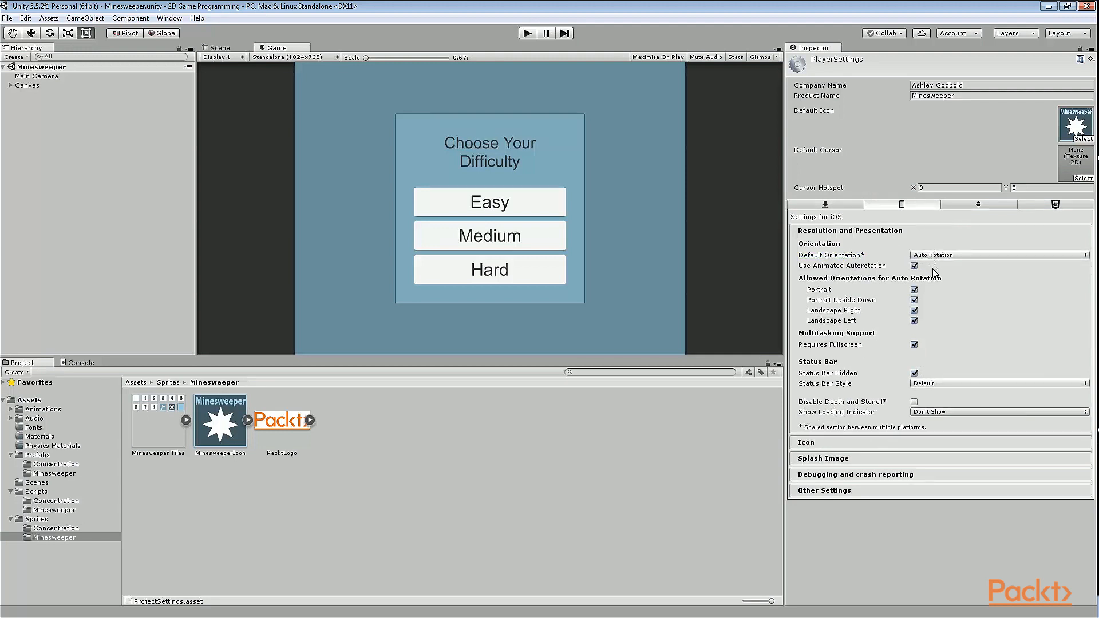
pyautogui.click(956, 206)
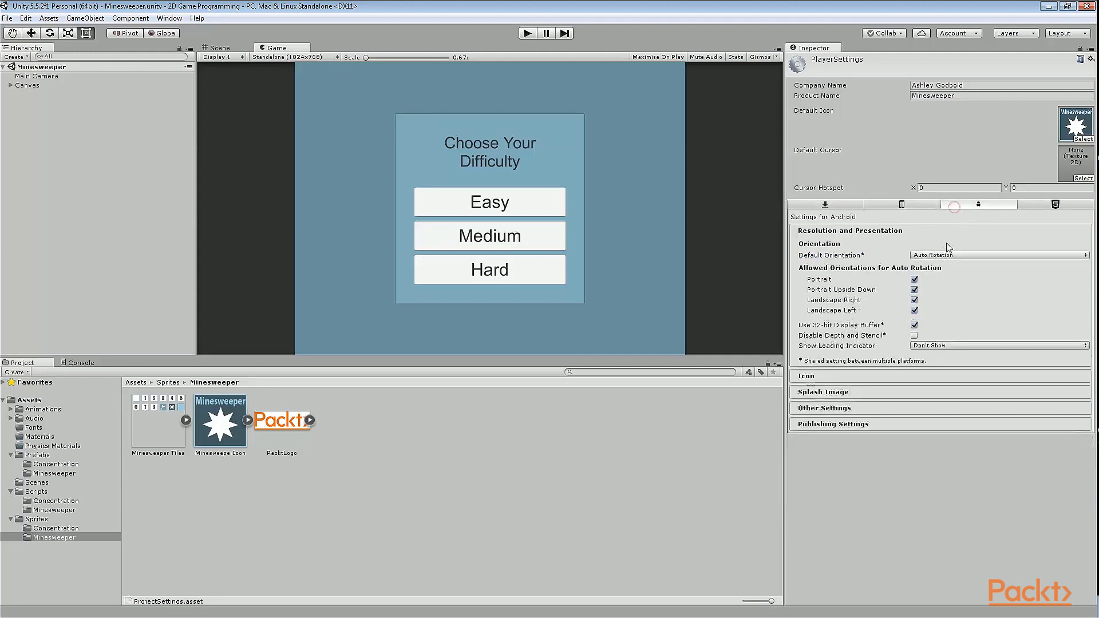
pyautogui.click(1044, 206)
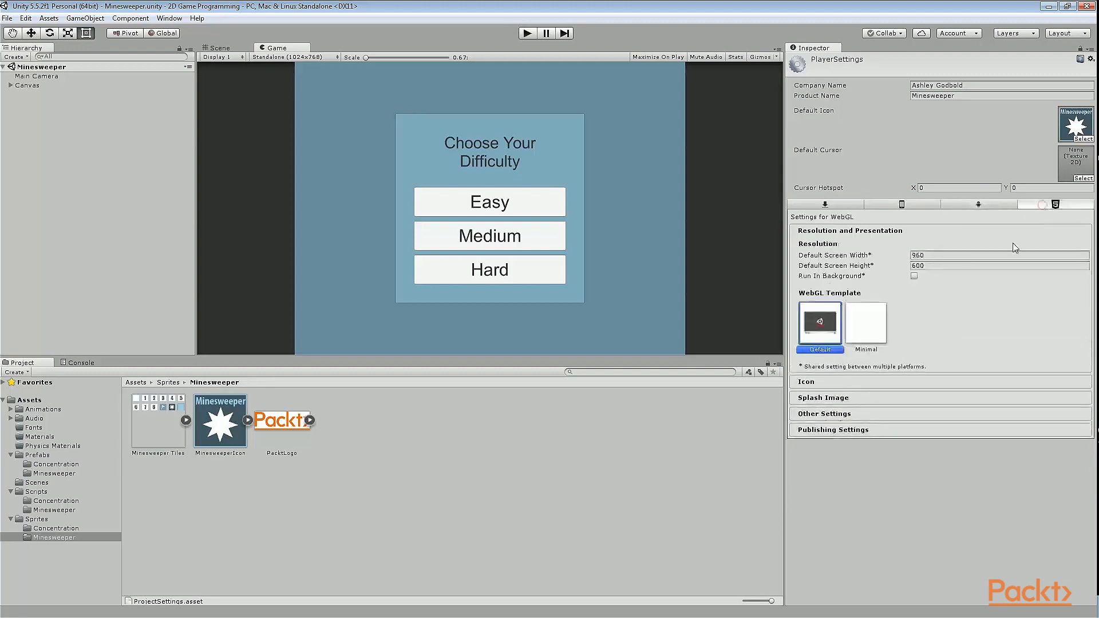
pyautogui.click(926, 256)
pyautogui.write('1024')
pyautogui.click(927, 265)
pyautogui.write('768')
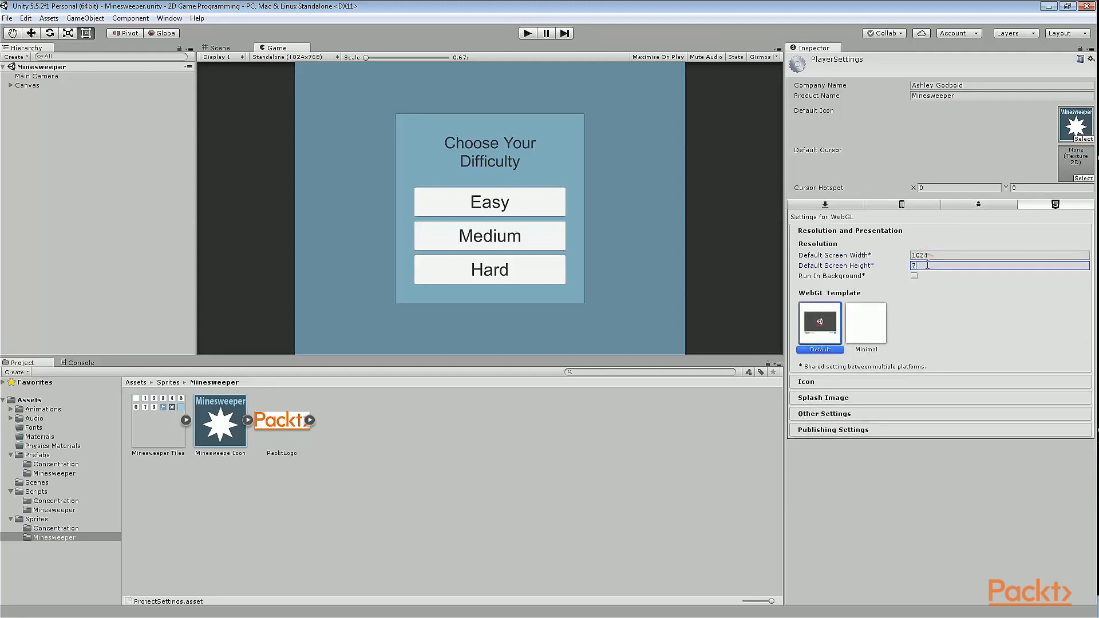
pyautogui.click(20, 363)
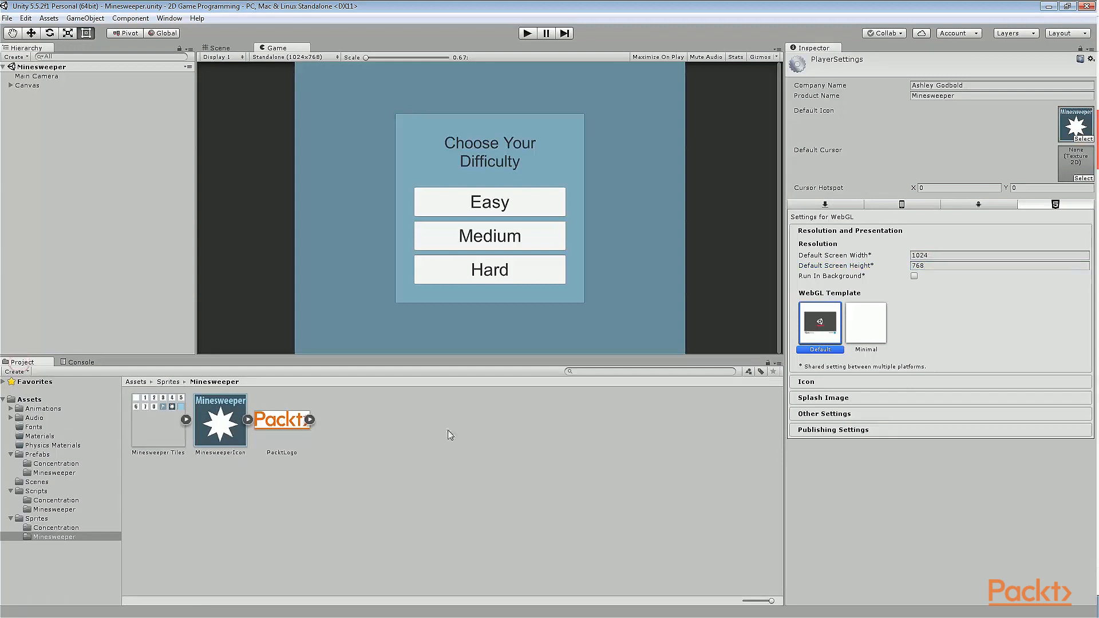
# Step: Limit the supported aspect ratios for PC, Mac & Linux Standalone to 4:3 by disabling 5:4, 16:10, 16:9 and Others
pyautogui.click(825, 205)
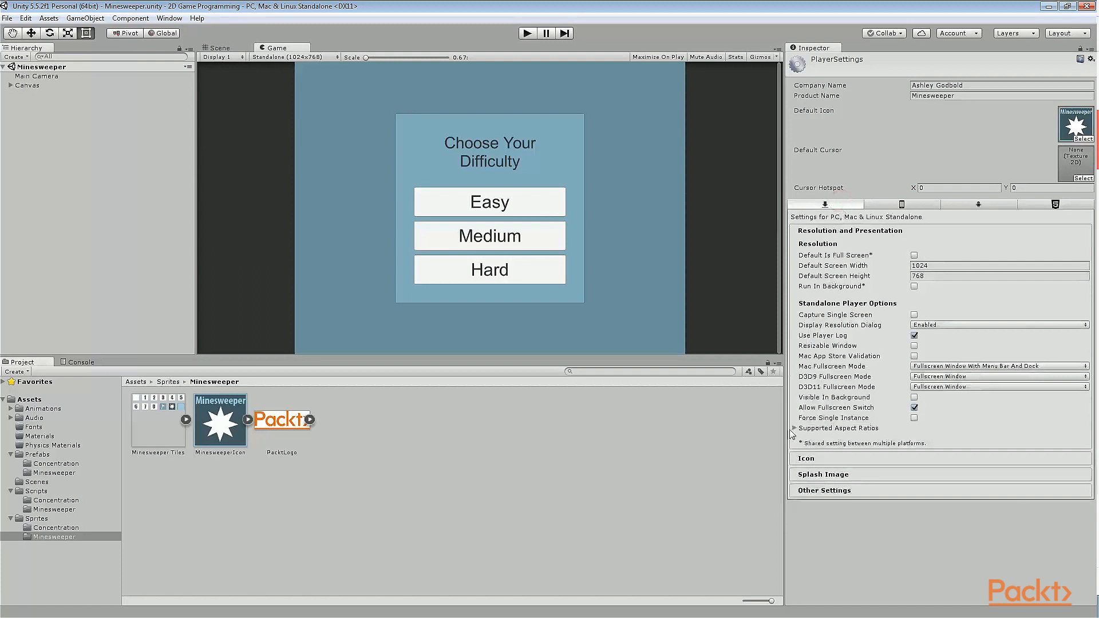
pyautogui.click(793, 429)
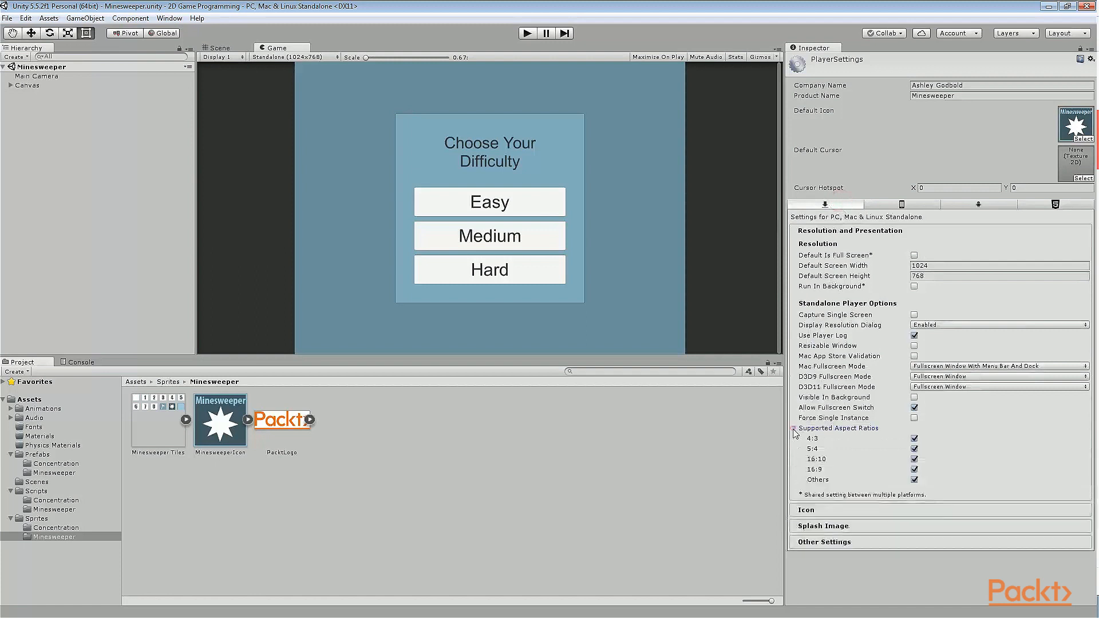
pyautogui.click(913, 449)
pyautogui.click(913, 459)
pyautogui.click(914, 469)
pyautogui.click(914, 480)
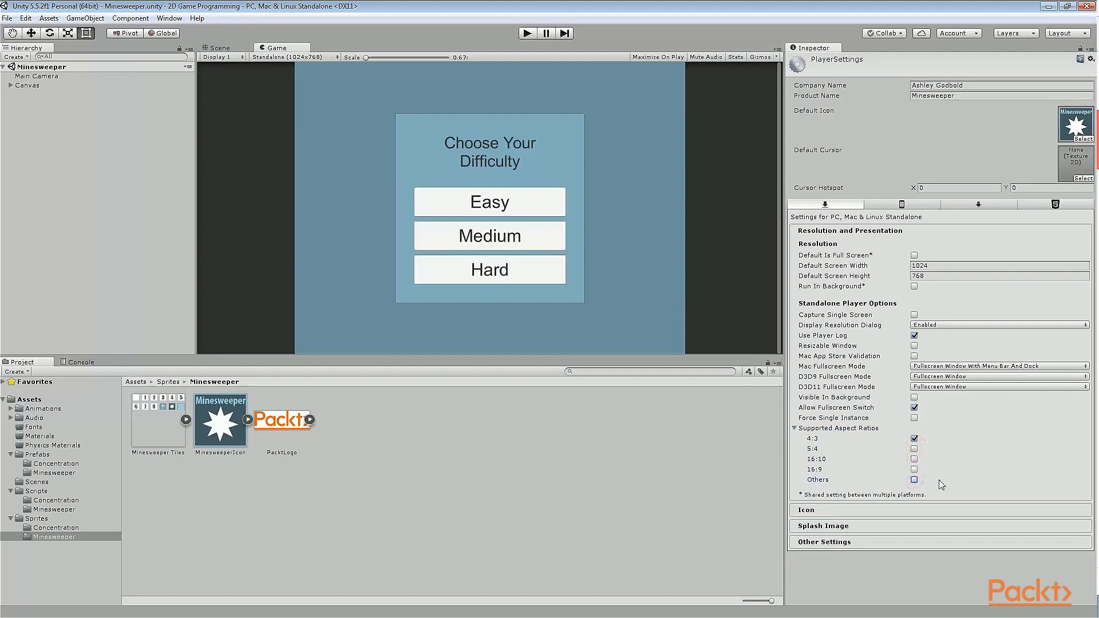
# Step: Turn off Allow Fullscreen Switch and set Display Resolution Dialog to Disabled for the standalone player
pyautogui.click(914, 407)
pyautogui.click(938, 324)
pyautogui.click(927, 332)
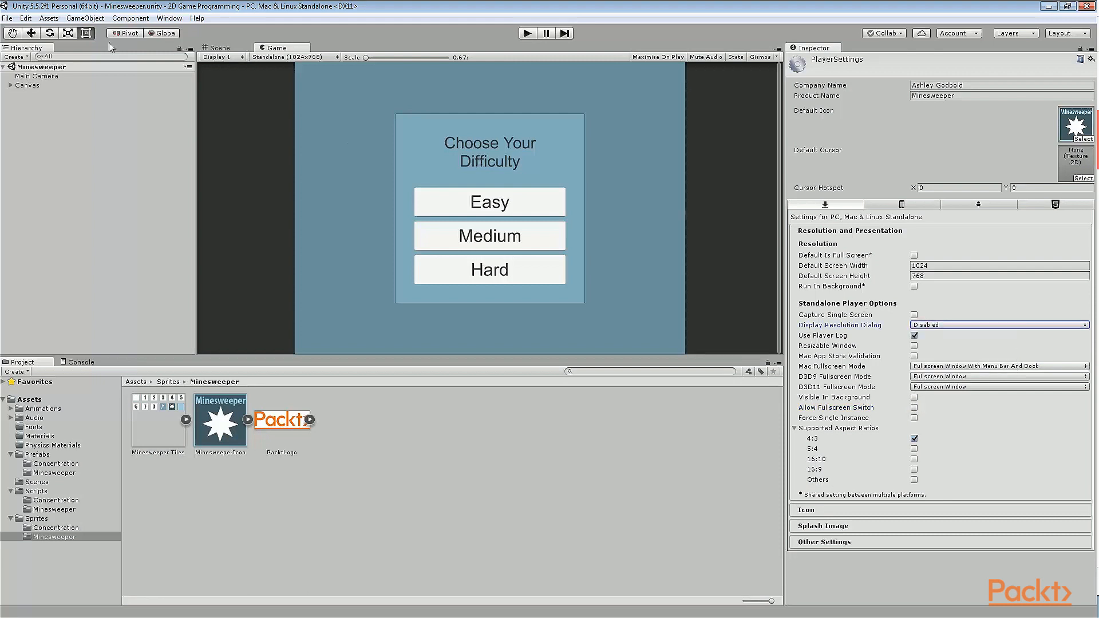
# Step: Build the game for Windows, saving the executable as minesweeper in the PCBuild folder
pyautogui.click(9, 18)
pyautogui.click(41, 133)
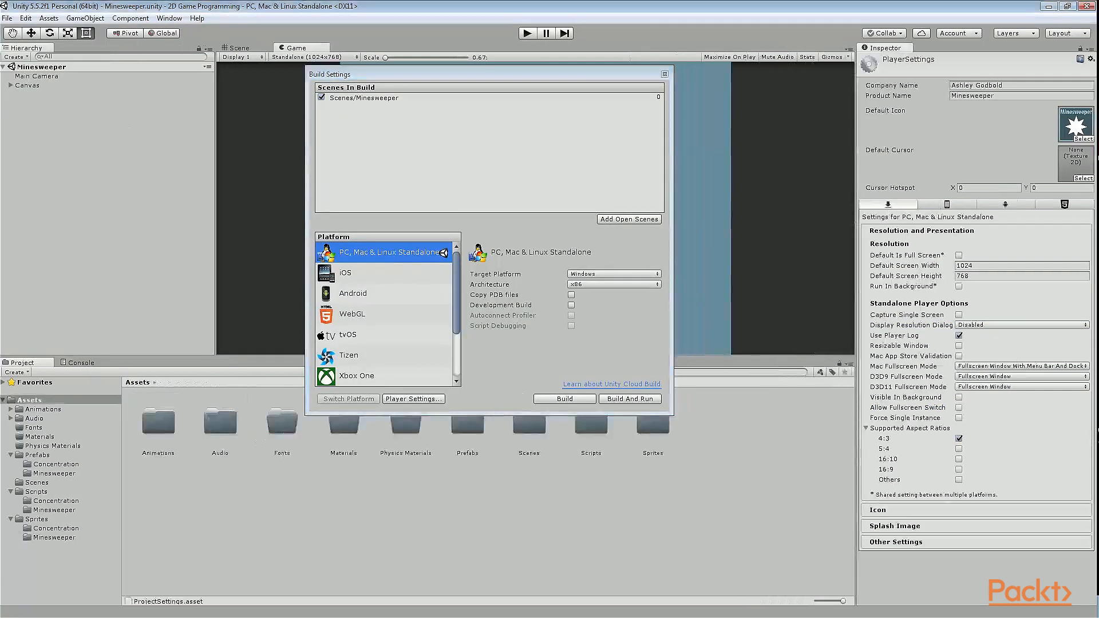
pyautogui.click(544, 399)
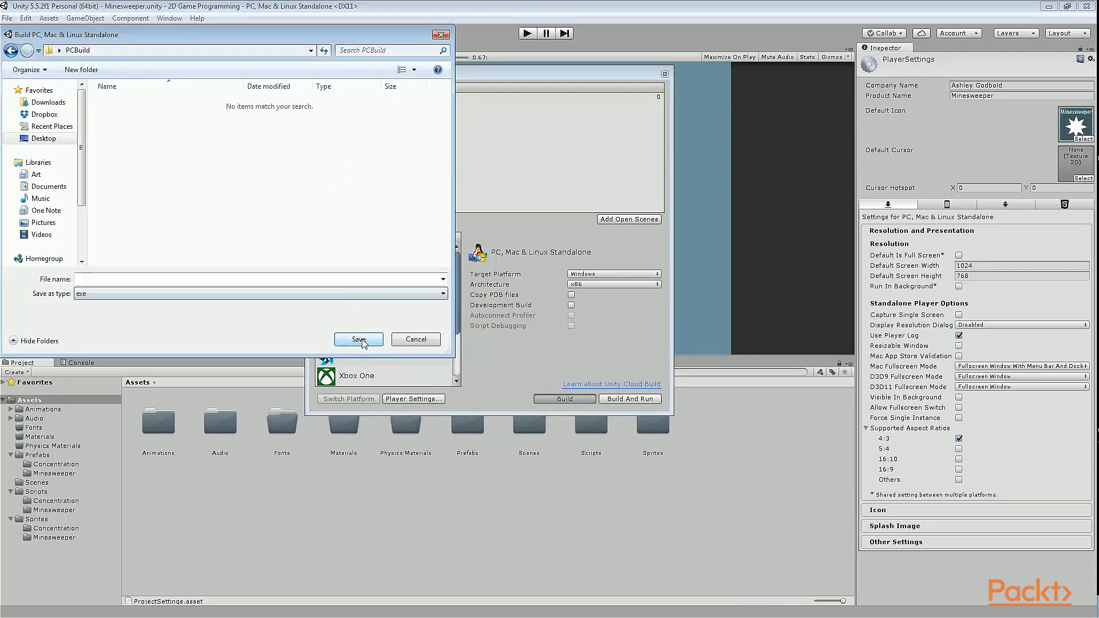
pyautogui.click(274, 280)
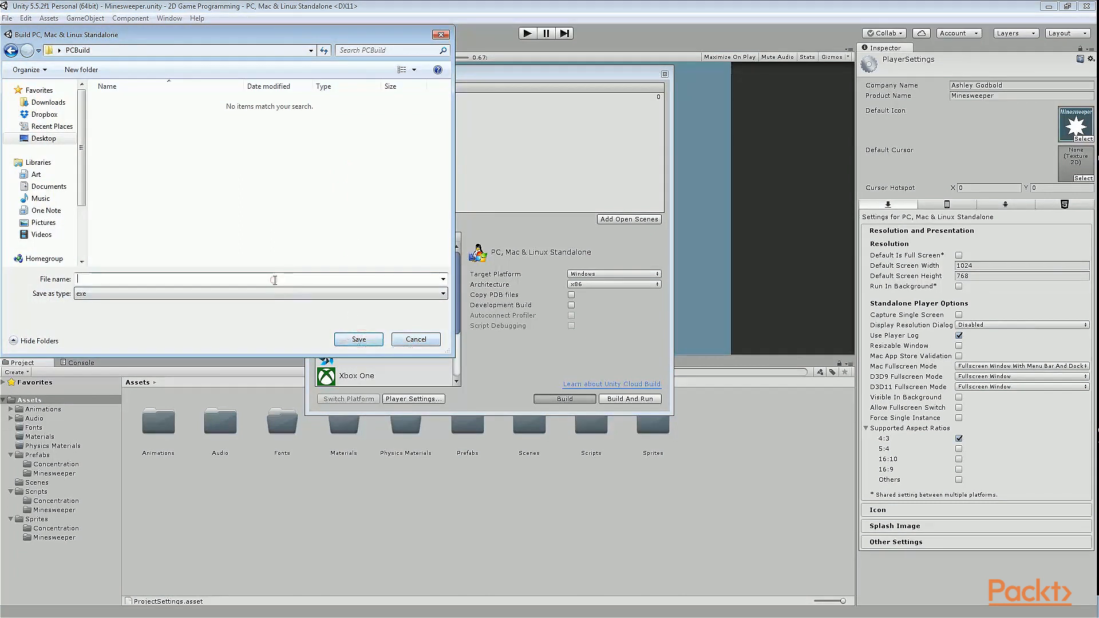
pyautogui.write('minesweeper')
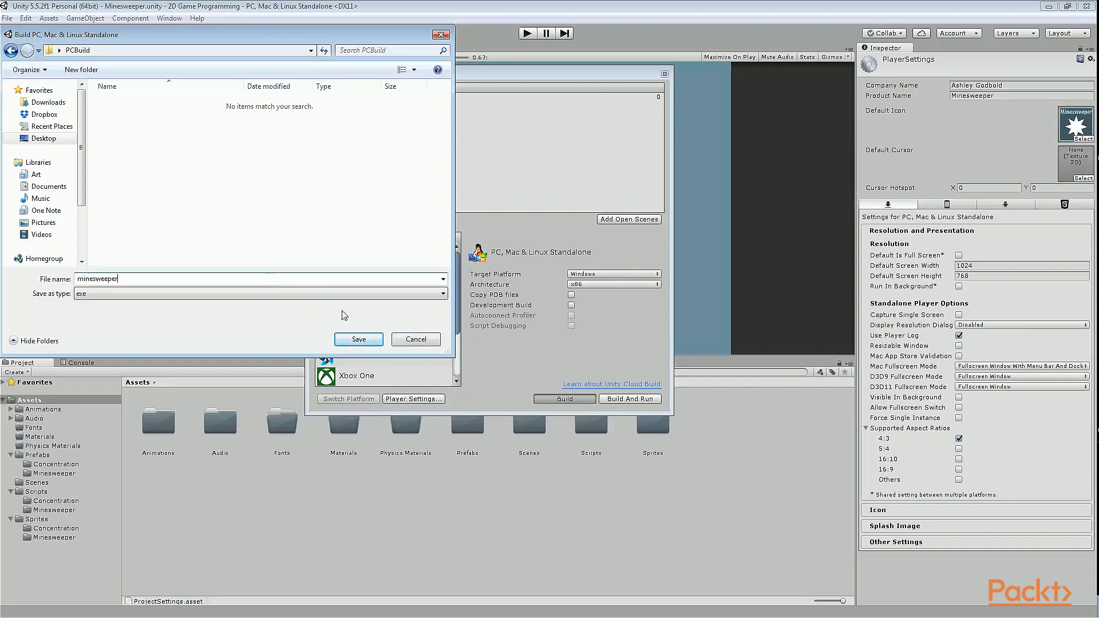
pyautogui.click(352, 341)
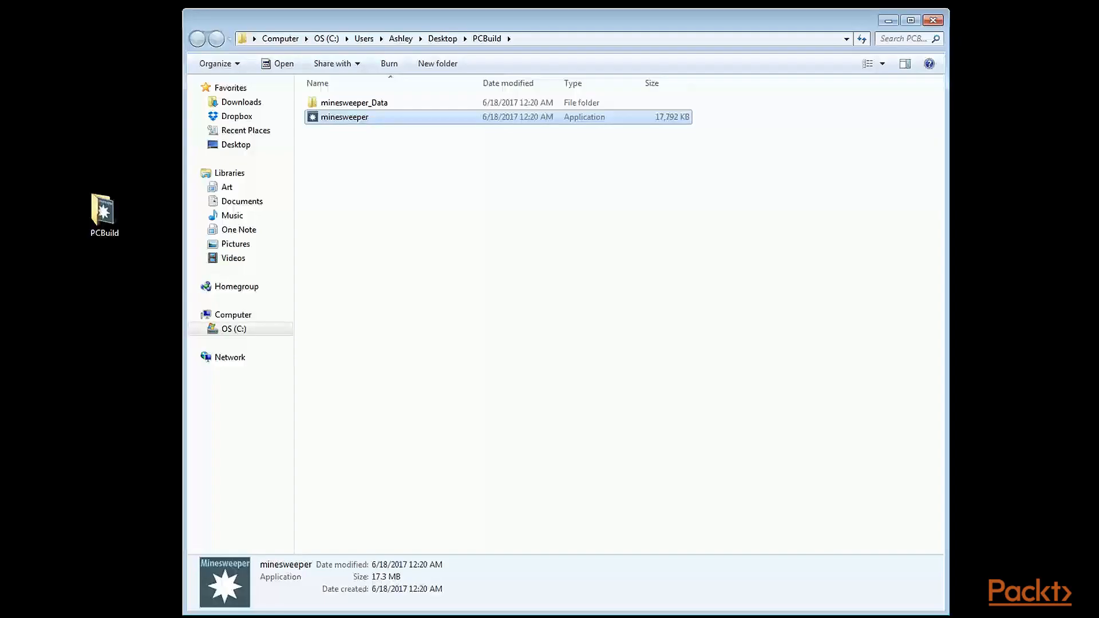
# Step: Run the built minesweeper application from the PCBuild folder, start an Easy game and reveal a first tile
pyautogui.doubleClick(330, 122)
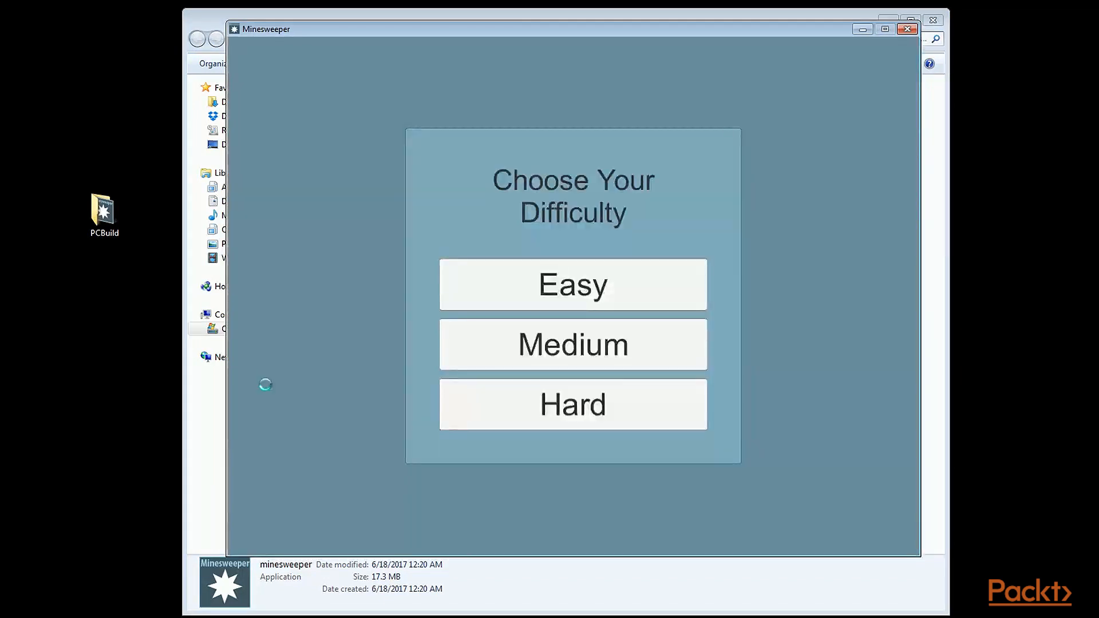
pyautogui.click(572, 284)
pyautogui.click(517, 277)
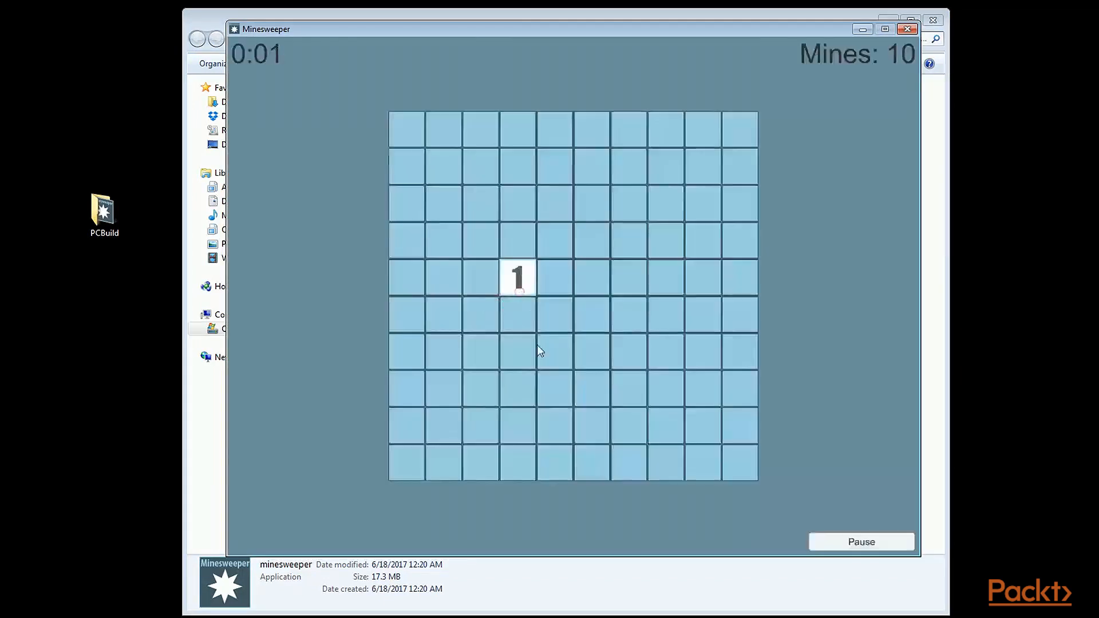
# Step: Test the built game by flagging six suspected mines and revealing the tile in the board's upper-right corner
pyautogui.rightClick(481, 241)
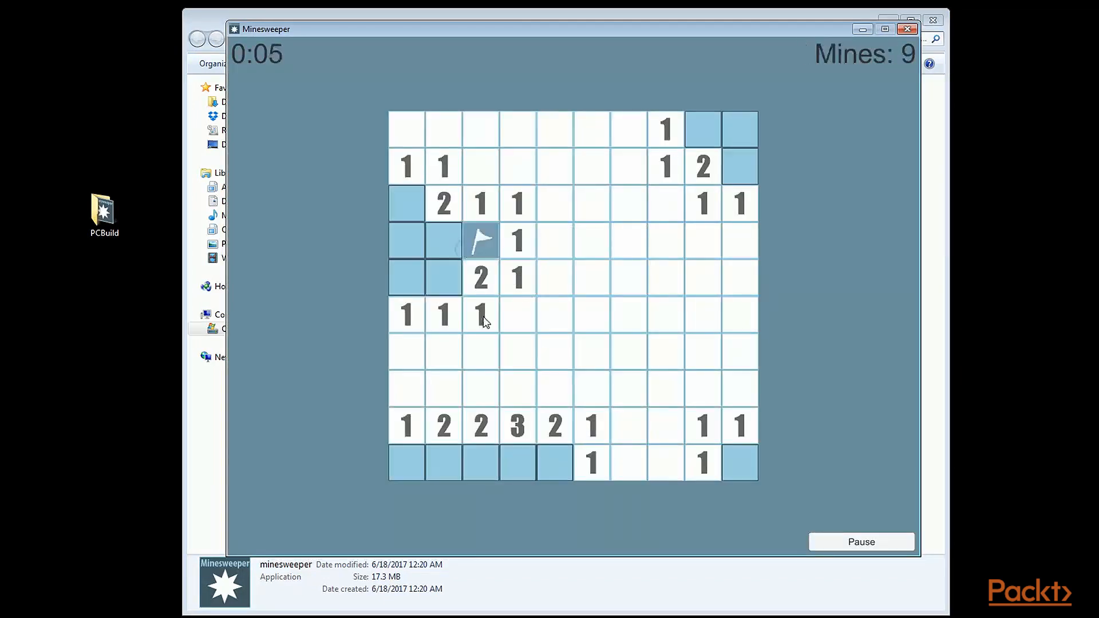
pyautogui.rightClick(702, 129)
pyautogui.rightClick(739, 166)
pyautogui.click(739, 129)
pyautogui.rightClick(737, 460)
pyautogui.rightClick(554, 463)
pyautogui.rightClick(524, 461)
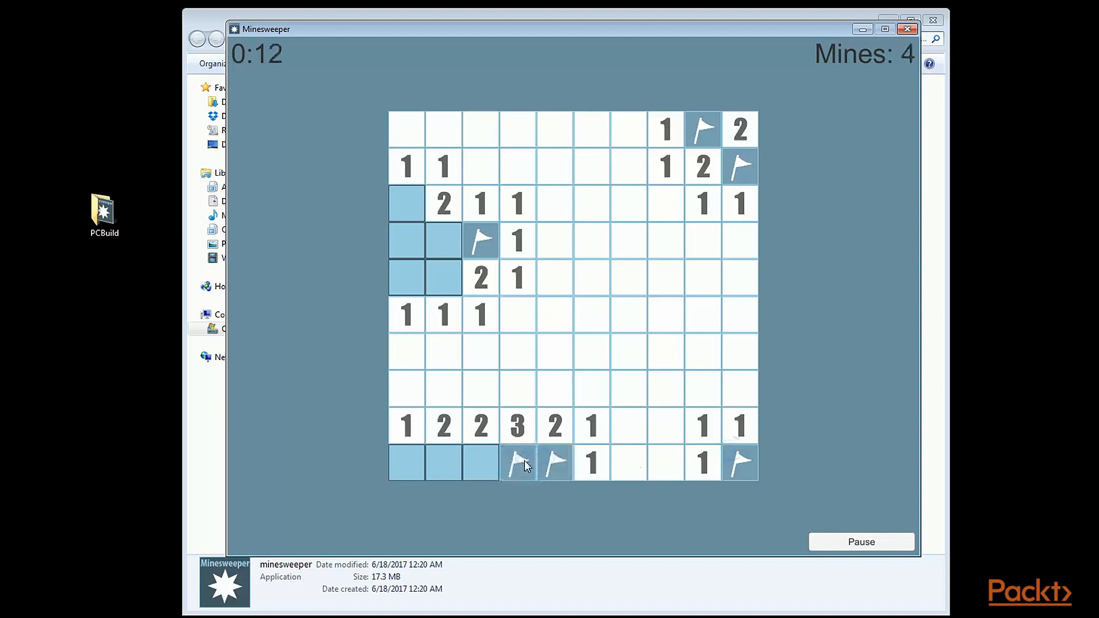